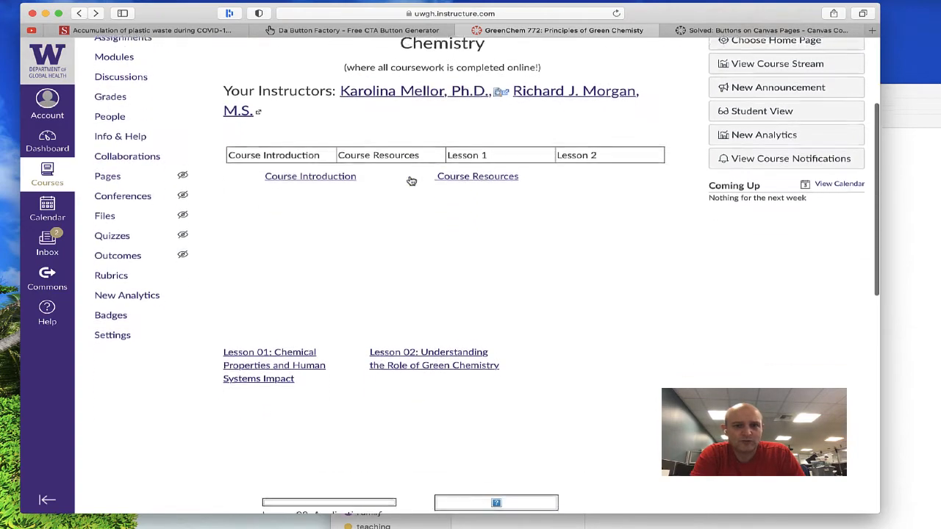
# Open the Home Page for editing, switch to its HTML code and examine the table and lesson link markup.
pyautogui.scroll(5, 410, 180)
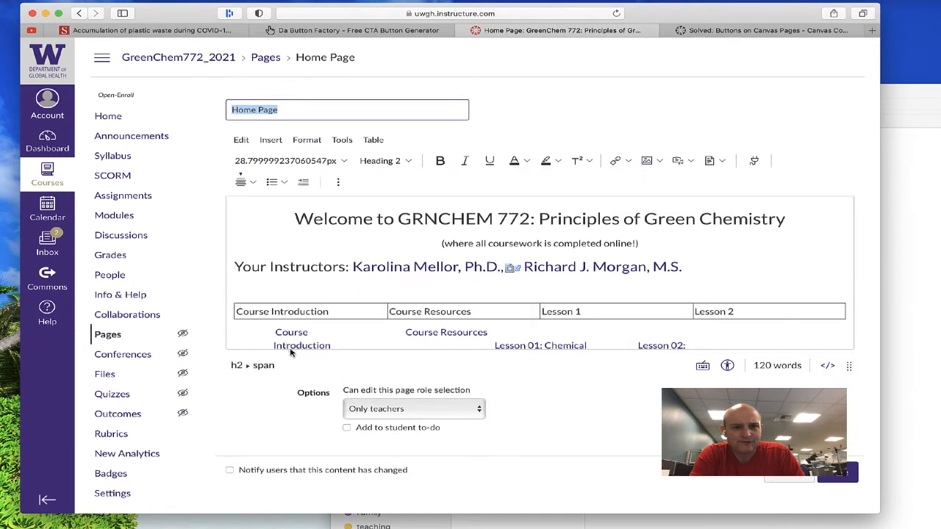
pyautogui.scroll(-1, 291, 331)
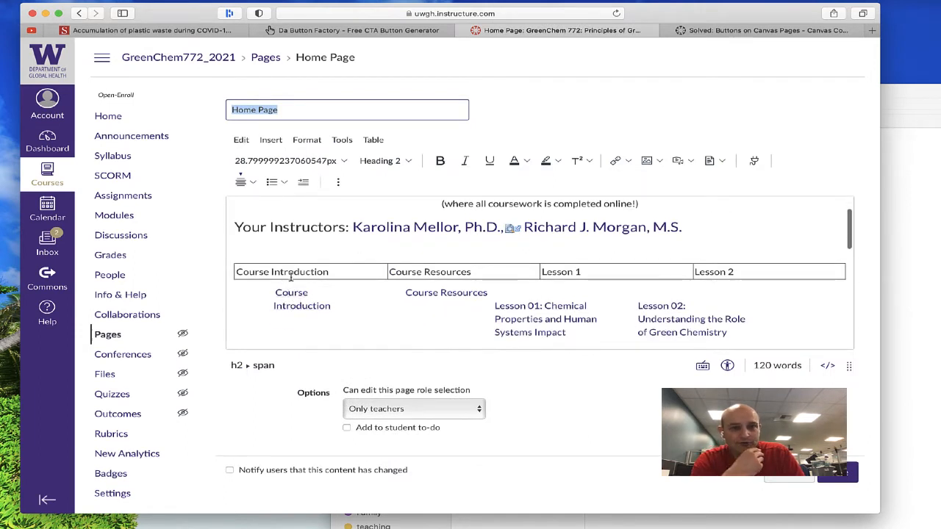
pyautogui.click(828, 366)
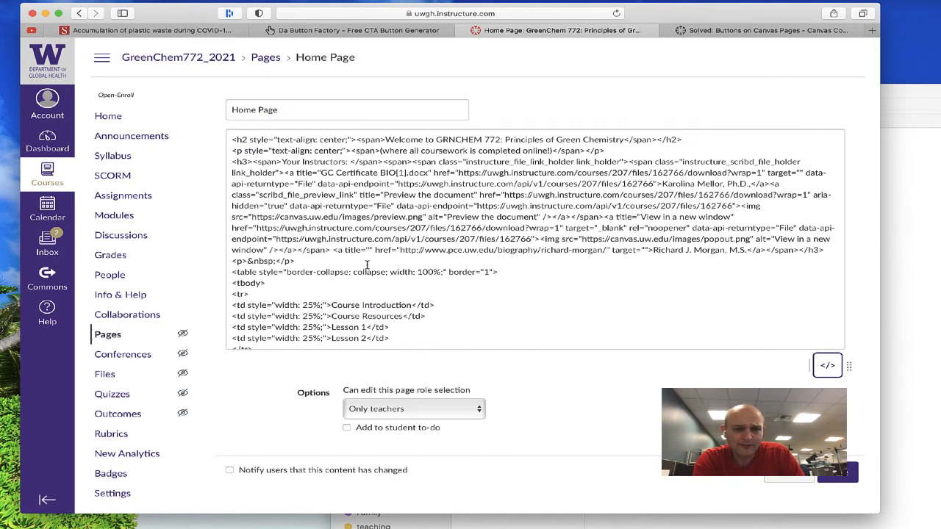
pyautogui.scroll(-5, 367, 264)
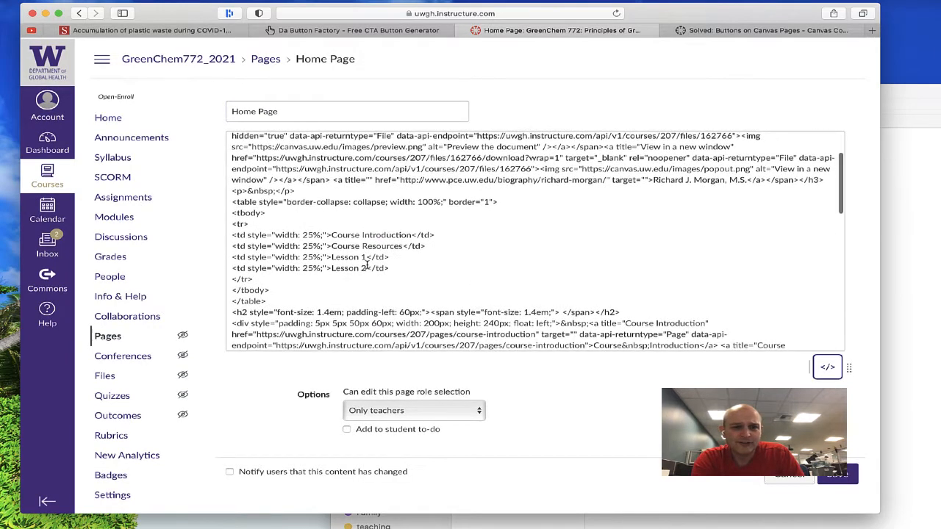
pyautogui.scroll(-2, 364, 264)
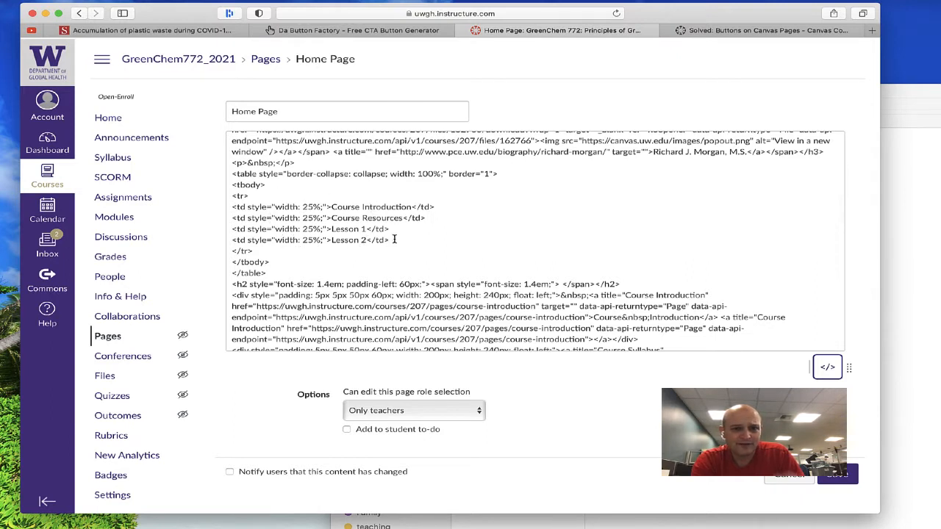
pyautogui.scroll(-10, 395, 239)
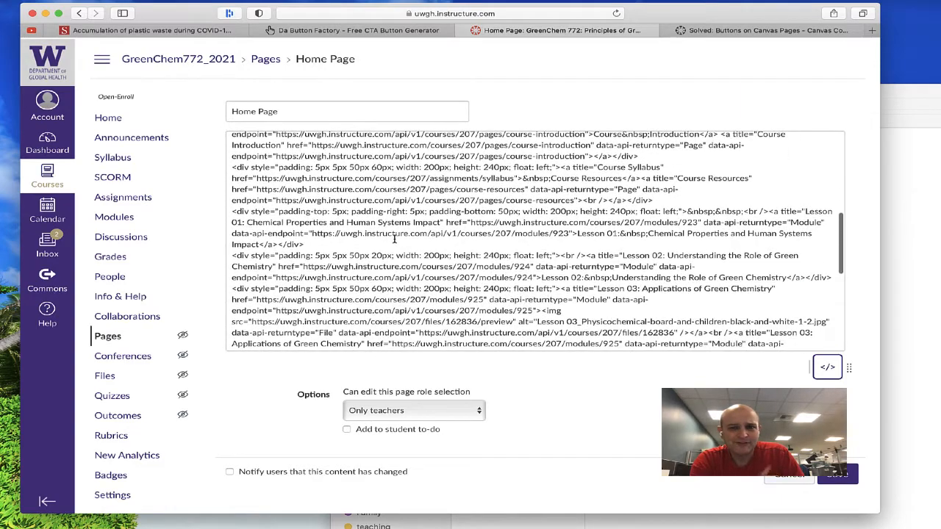
pyautogui.scroll(-15, 382, 187)
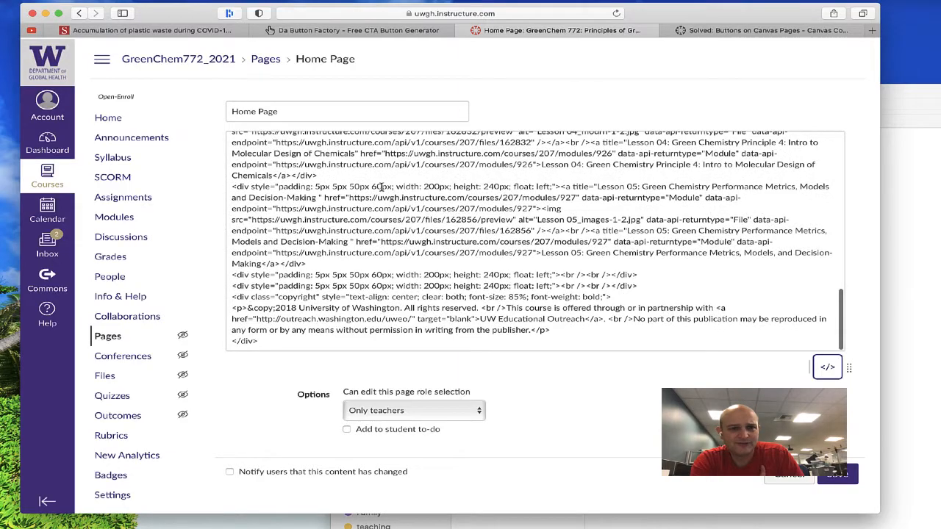
pyautogui.scroll(15, 382, 187)
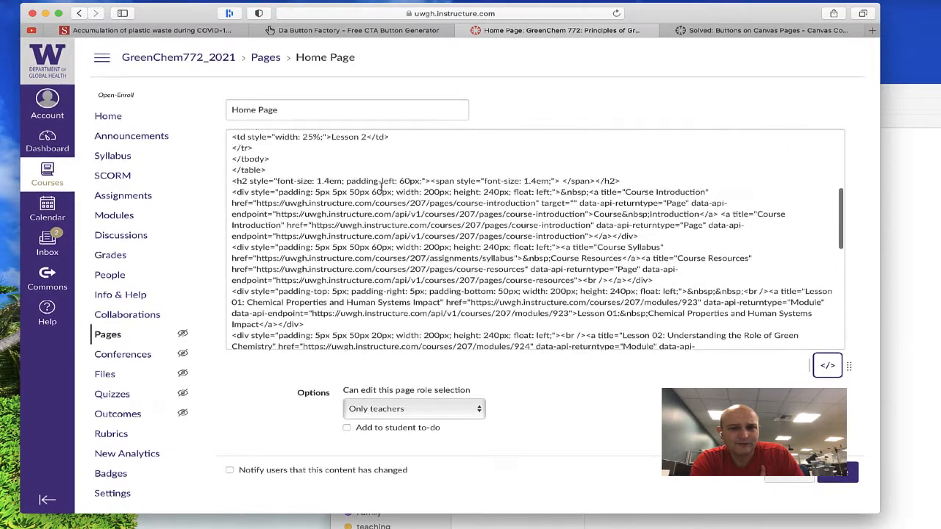
pyautogui.scroll(5, 382, 185)
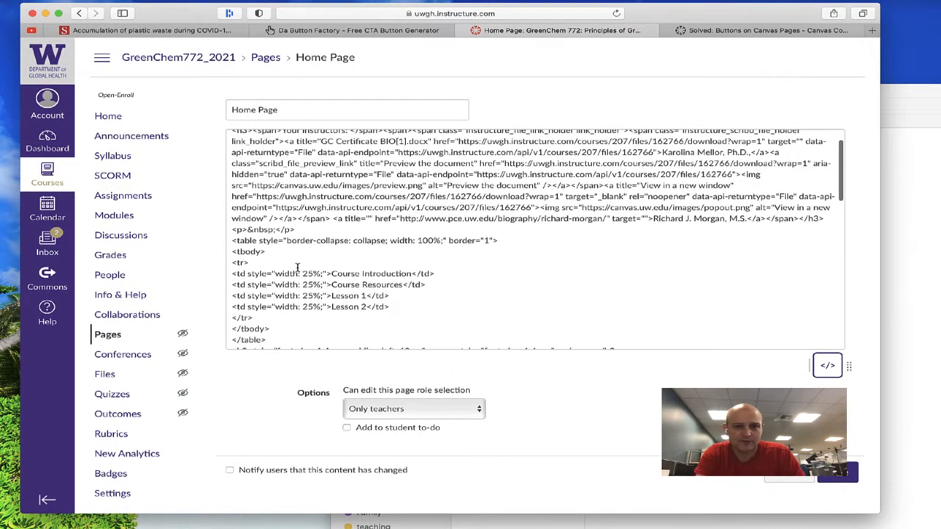
# Insert an empty HTML comment before and after the four table cells in the Home Page code, and save the page.
pyautogui.click(298, 267)
pyautogui.press('Return')
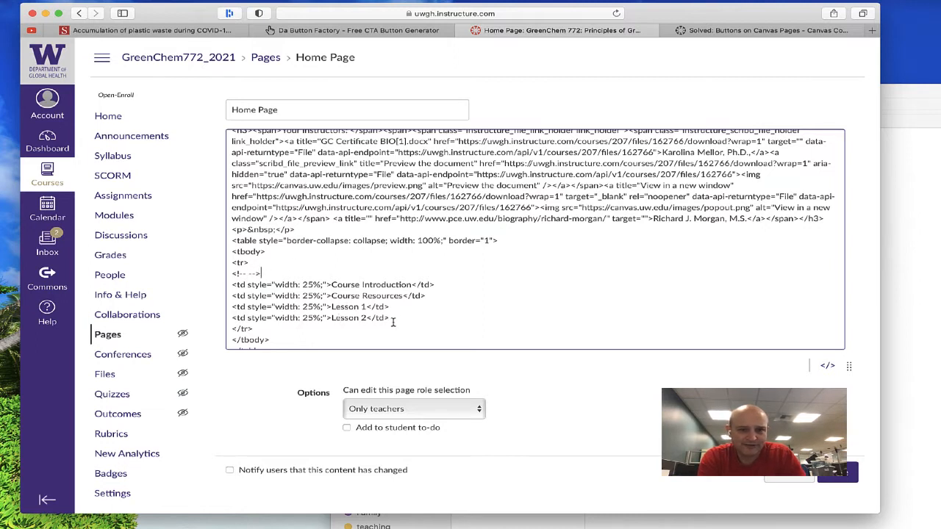
pyautogui.press('Return')
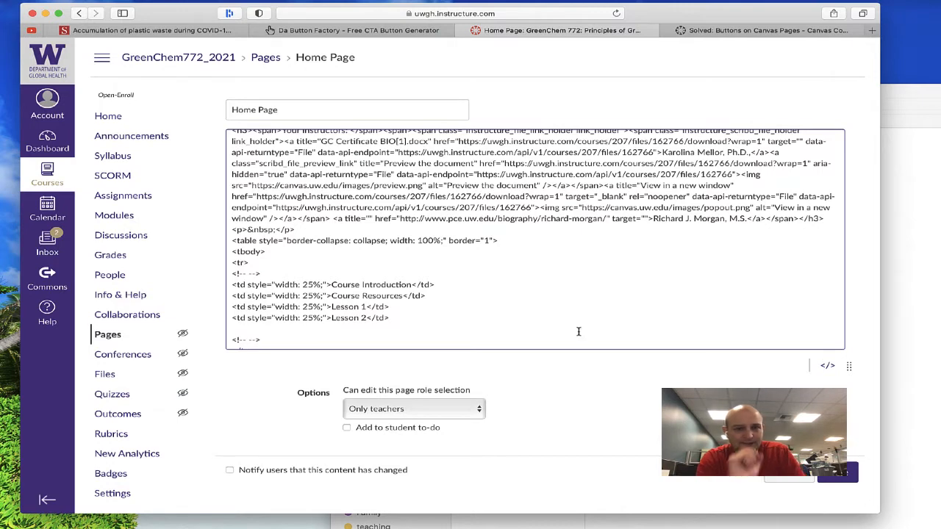
pyautogui.click(845, 479)
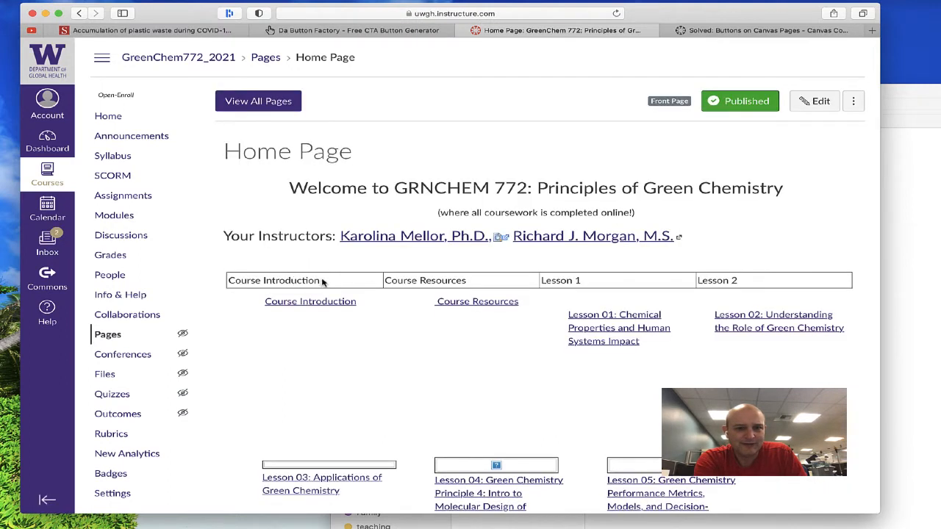
pyautogui.moveTo(322, 281); pyautogui.dragTo(252, 282)
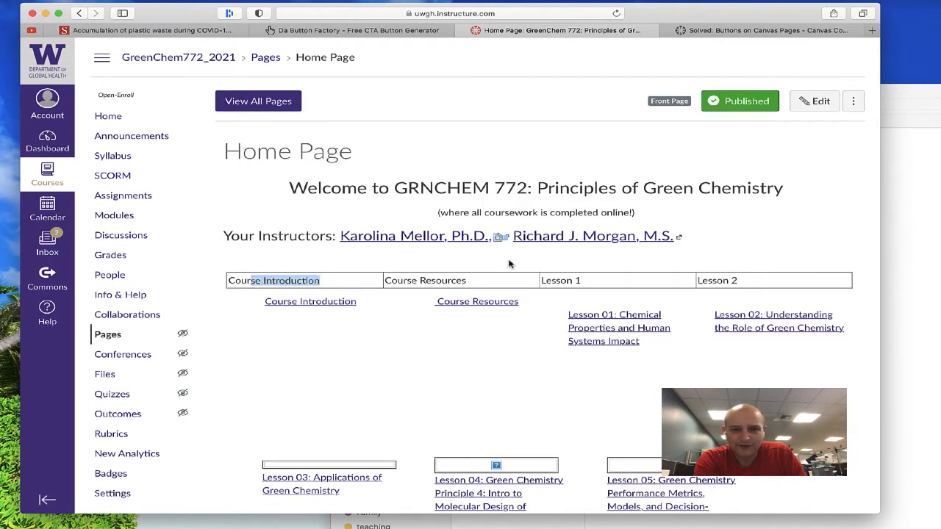
pyautogui.doubleClick(331, 284)
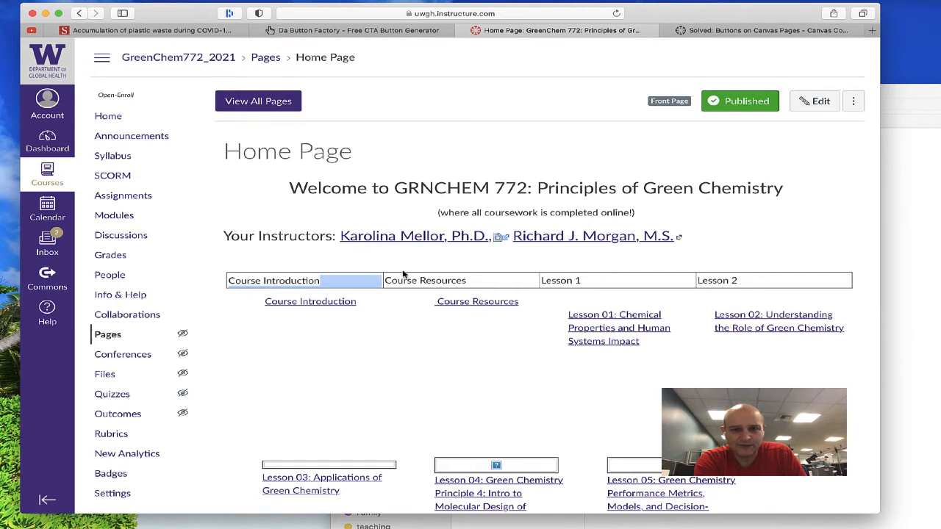
pyautogui.moveTo(390, 282); pyautogui.dragTo(236, 280)
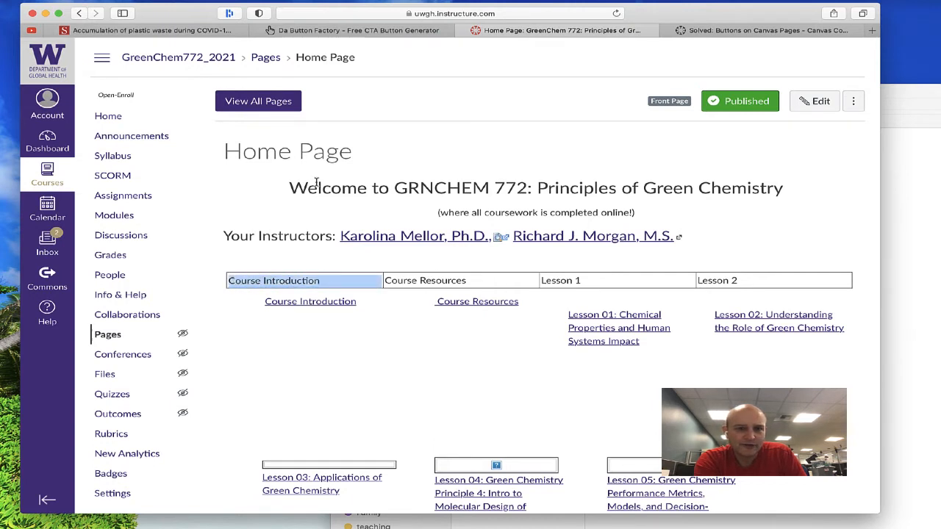
# Edit the page without its auto-saved content, link the table's Course Introduction text to the Course Introduction course page, and save.
pyautogui.click(809, 100)
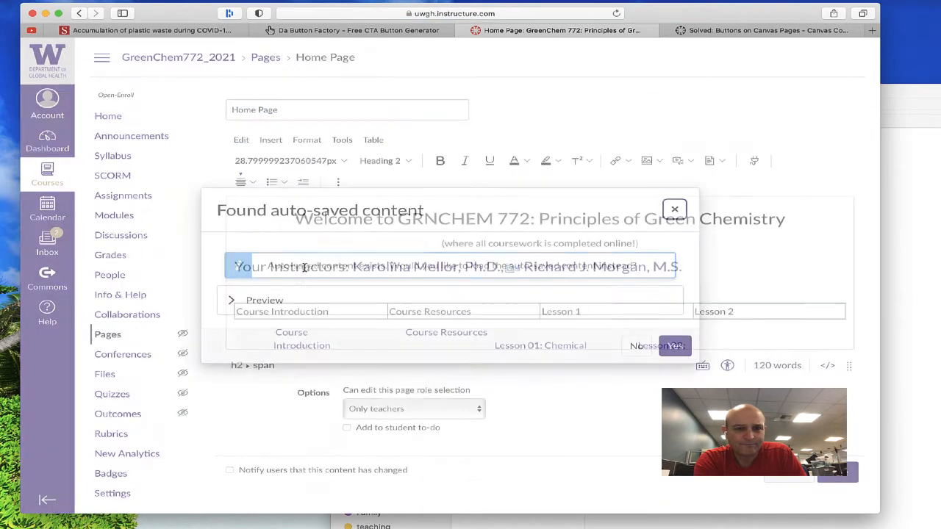
pyautogui.click(621, 344)
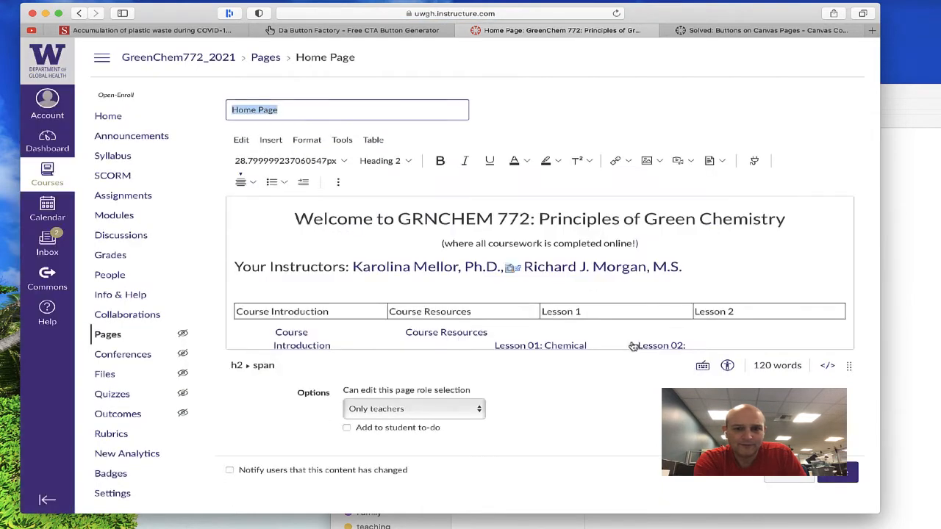
pyautogui.moveTo(353, 309); pyautogui.dragTo(237, 290)
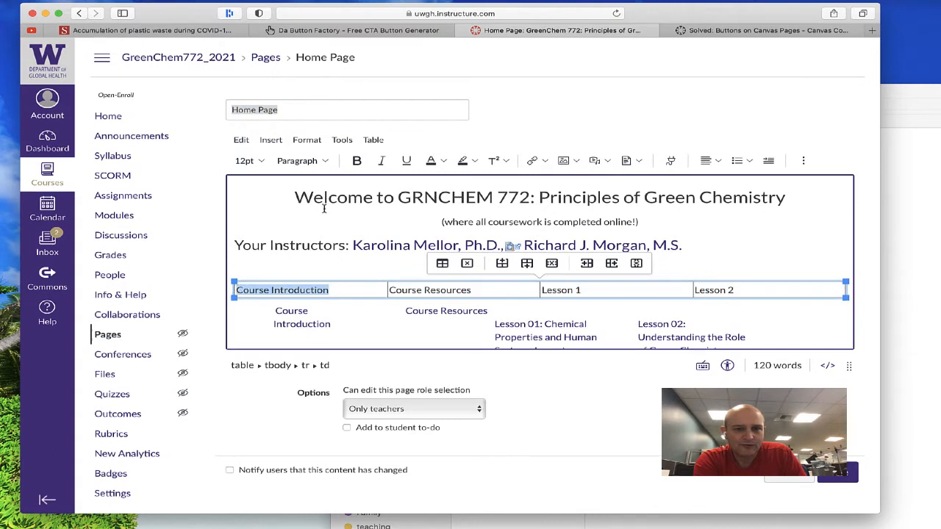
pyautogui.click(532, 163)
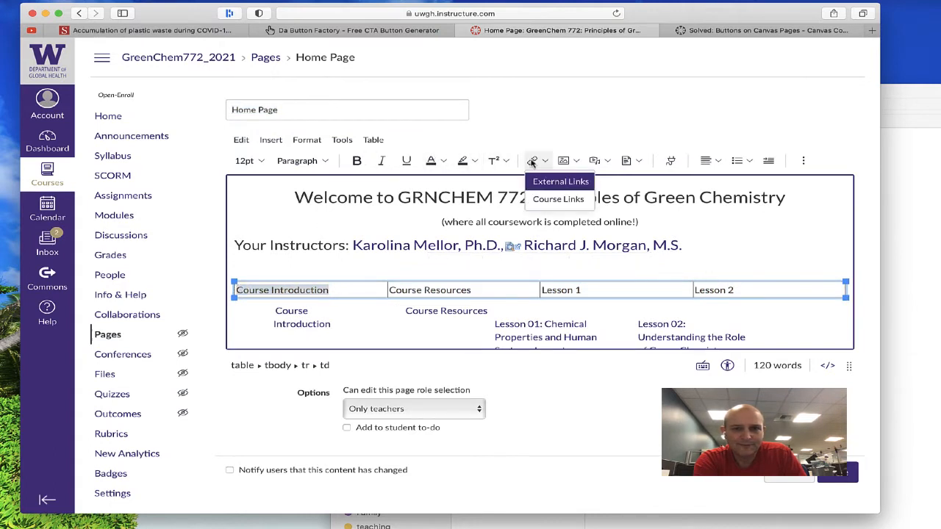
pyautogui.click(548, 197)
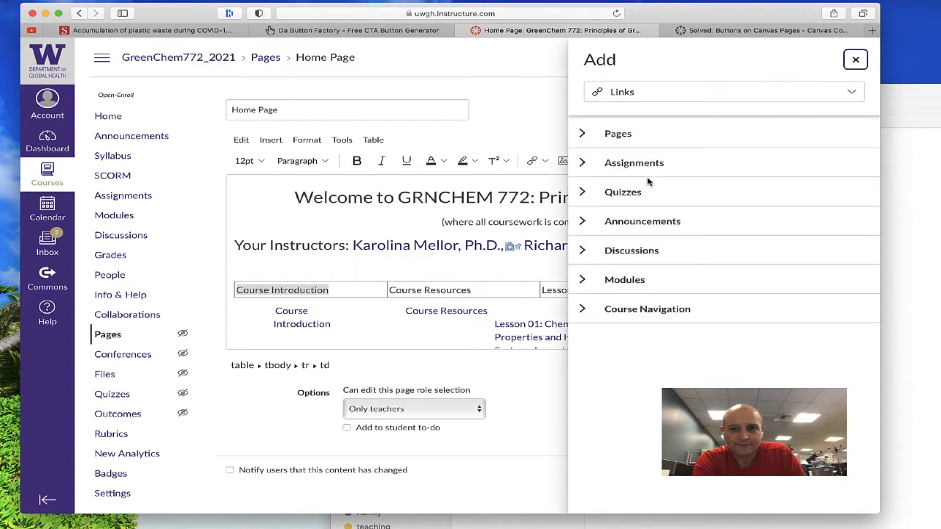
pyautogui.click(583, 134)
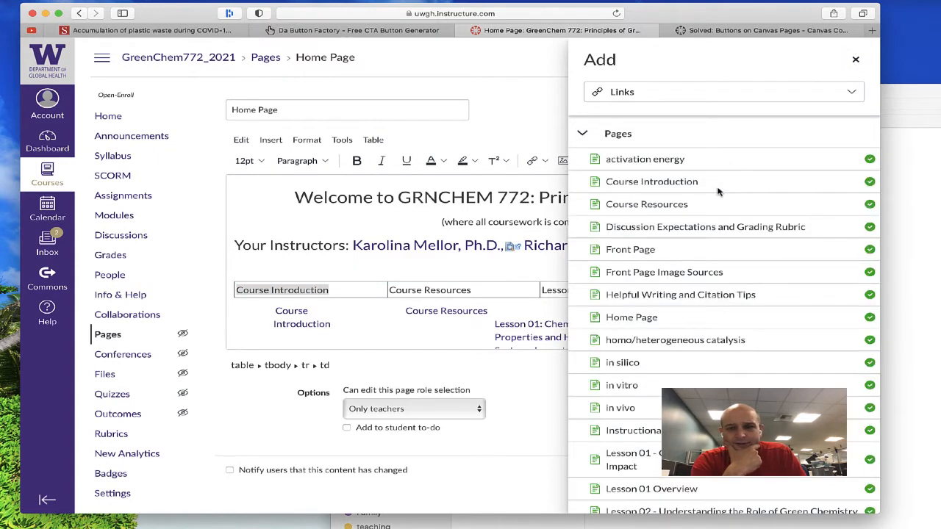
pyautogui.click(660, 184)
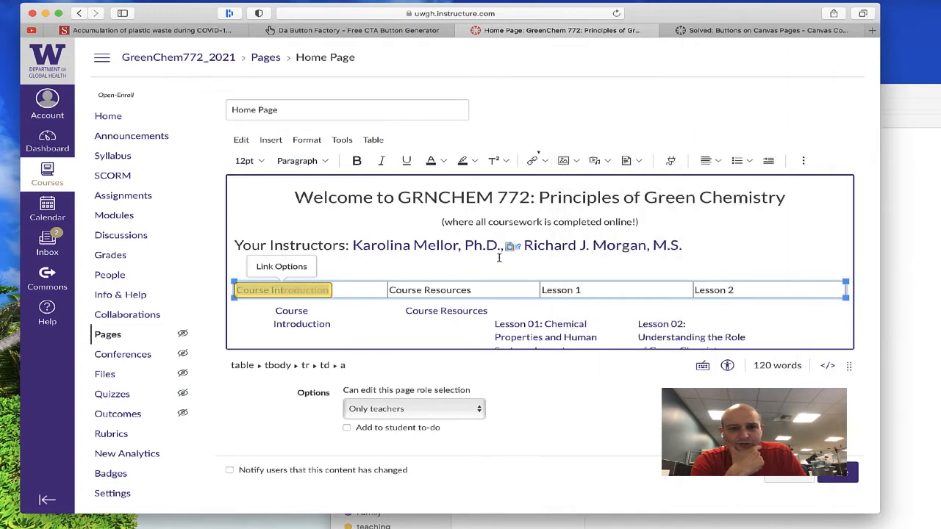
pyautogui.click(837, 473)
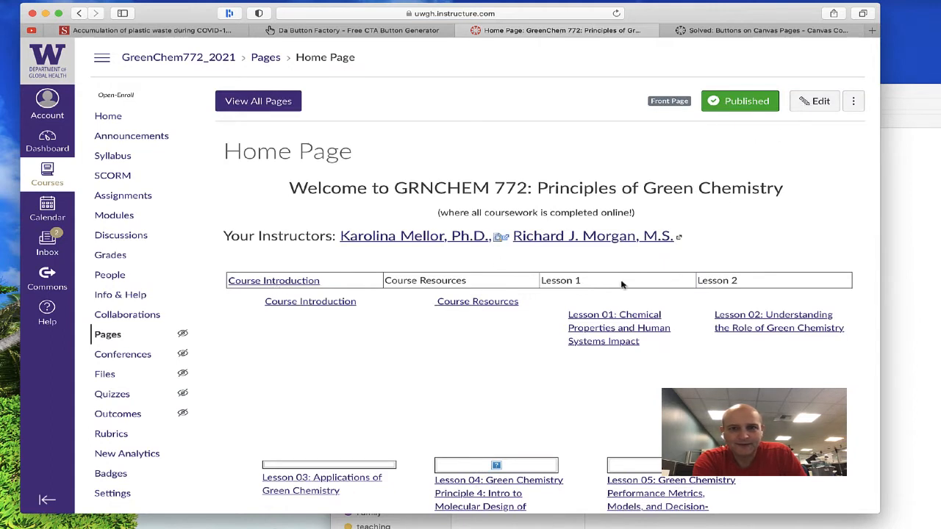
# Reopen the Home Page for editing, declining the auto-saved content, and bring up the table's HTML code.
pyautogui.click(813, 101)
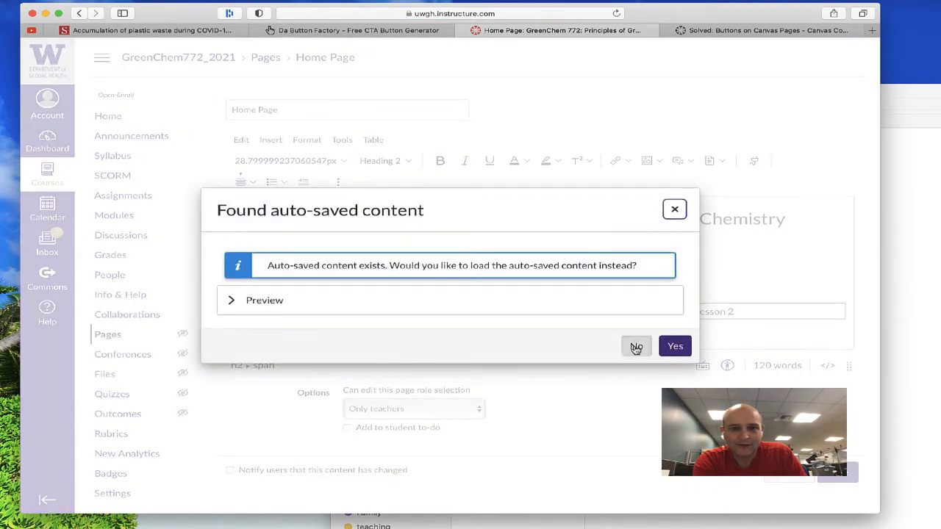
pyautogui.click(637, 345)
pyautogui.scroll(-3, 684, 295)
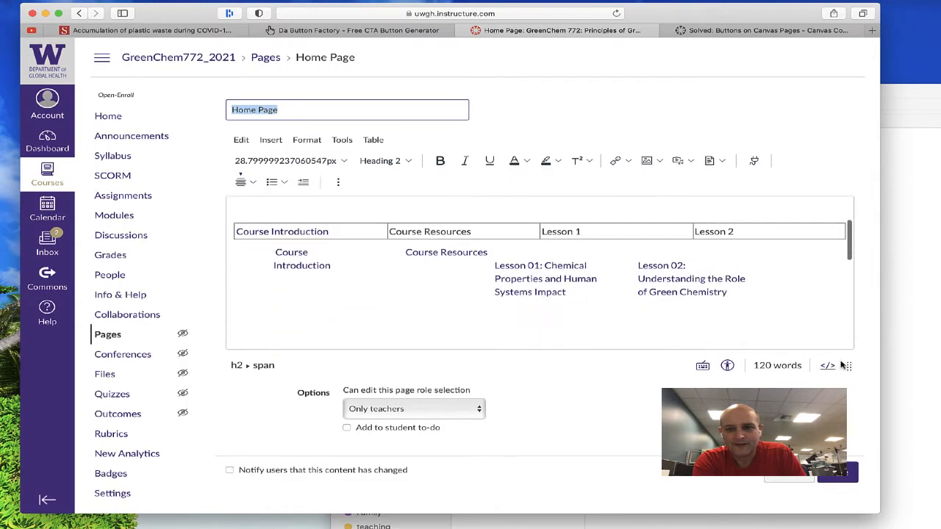
pyautogui.click(827, 365)
pyautogui.scroll(-5, 409, 261)
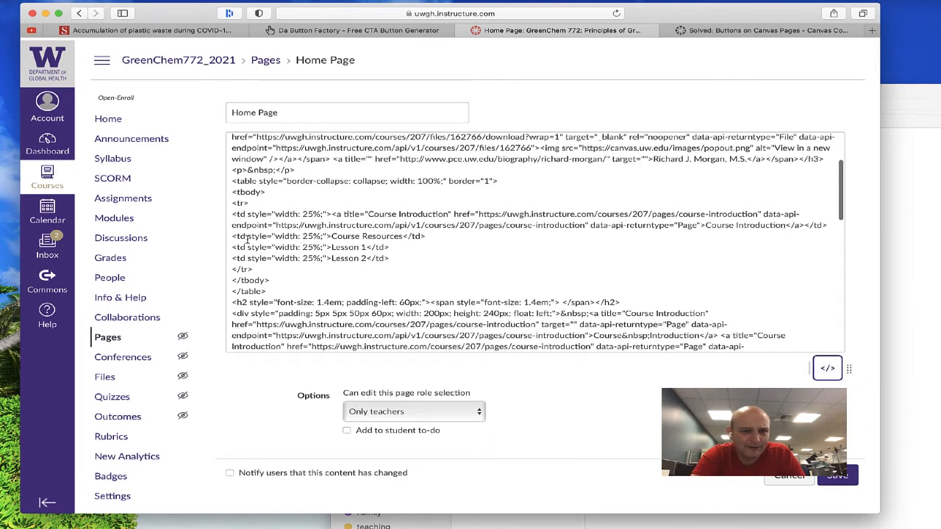
# Save the page with class="btn" added to the Course Introduction link tag in the table, and test the link.
pyautogui.click(342, 213)
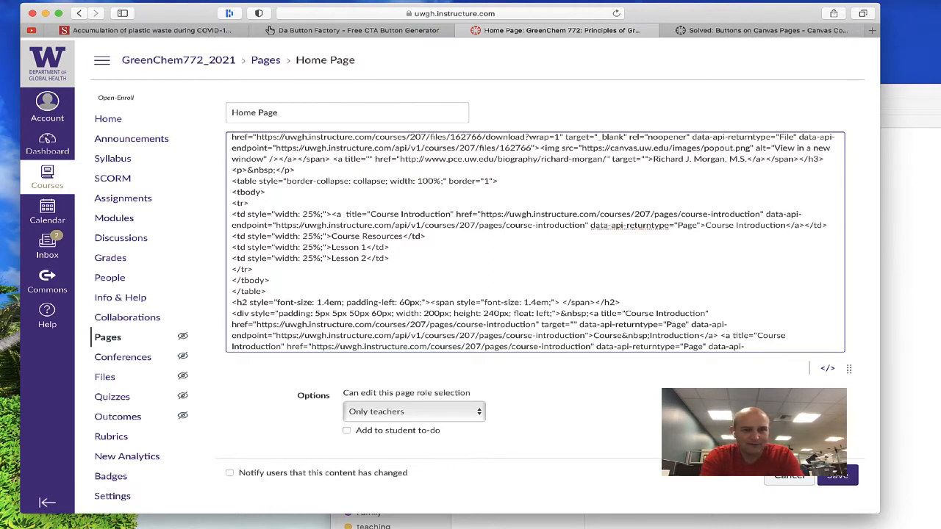
pyautogui.write('cal')
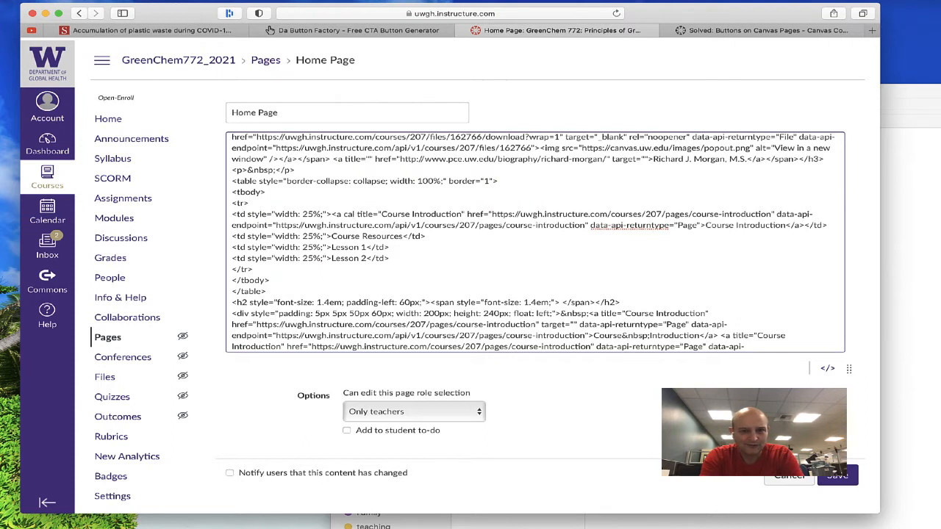
pyautogui.write('ss')
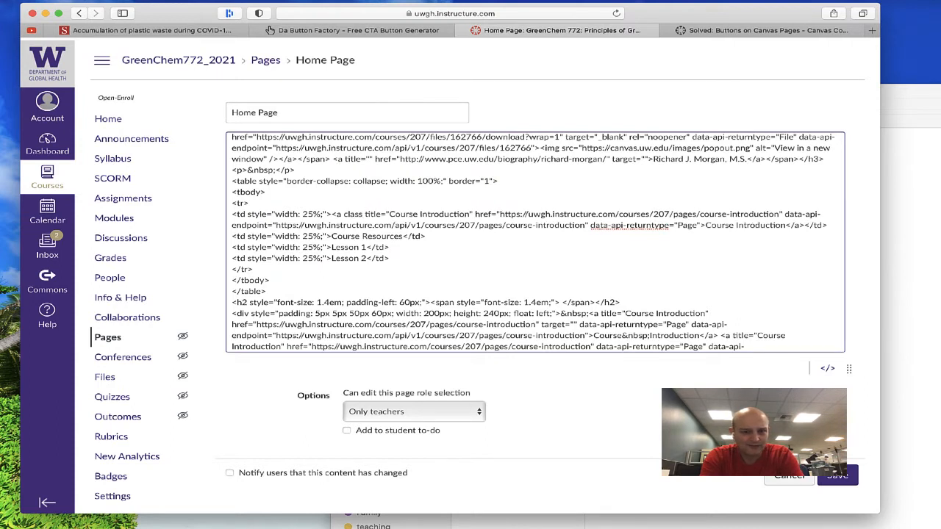
pyautogui.write('=')
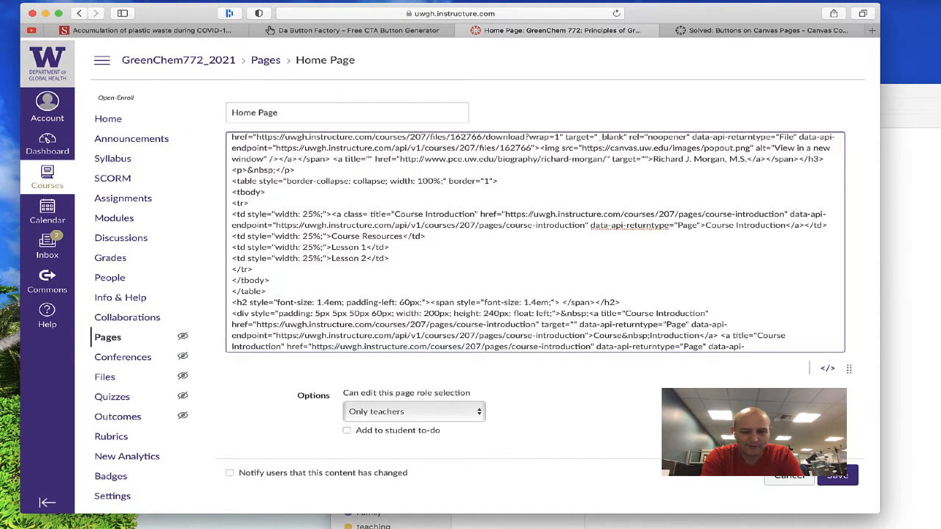
pyautogui.write('"btn')
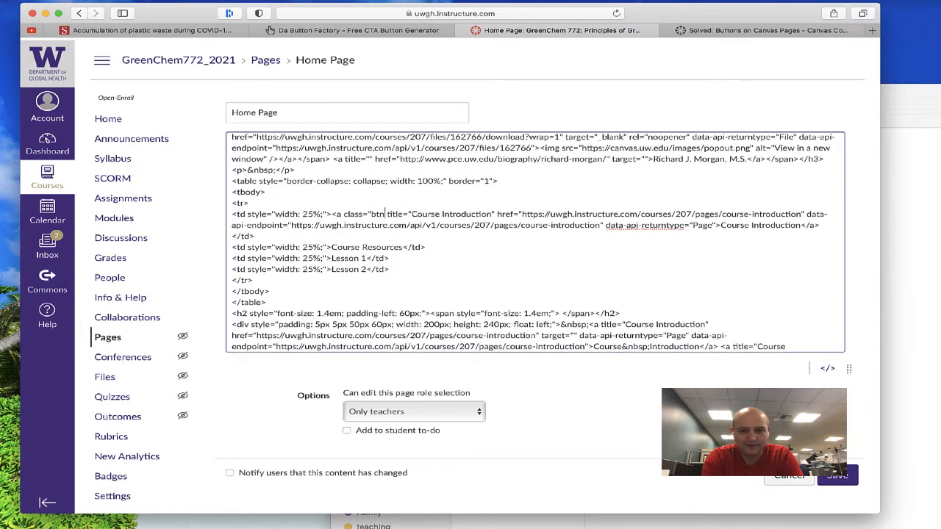
pyautogui.write('"')
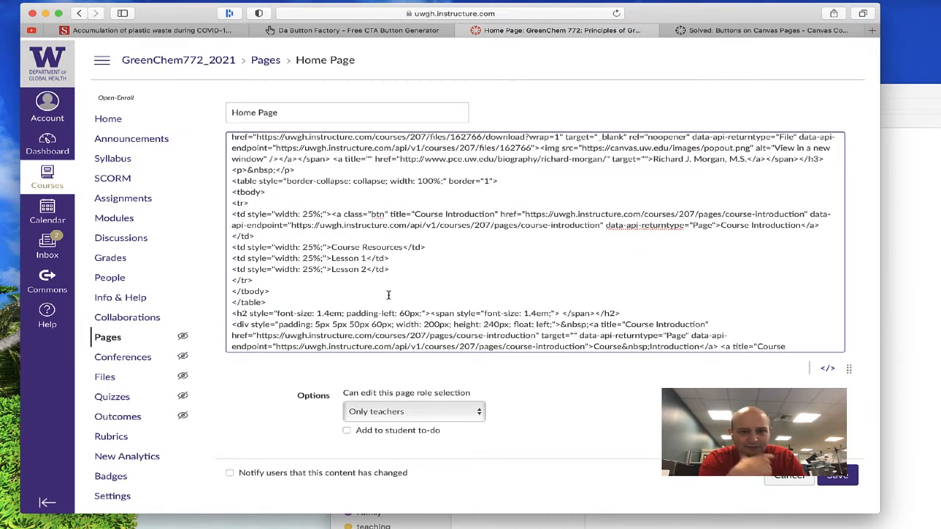
pyautogui.moveTo(388, 214); pyautogui.dragTo(351, 214)
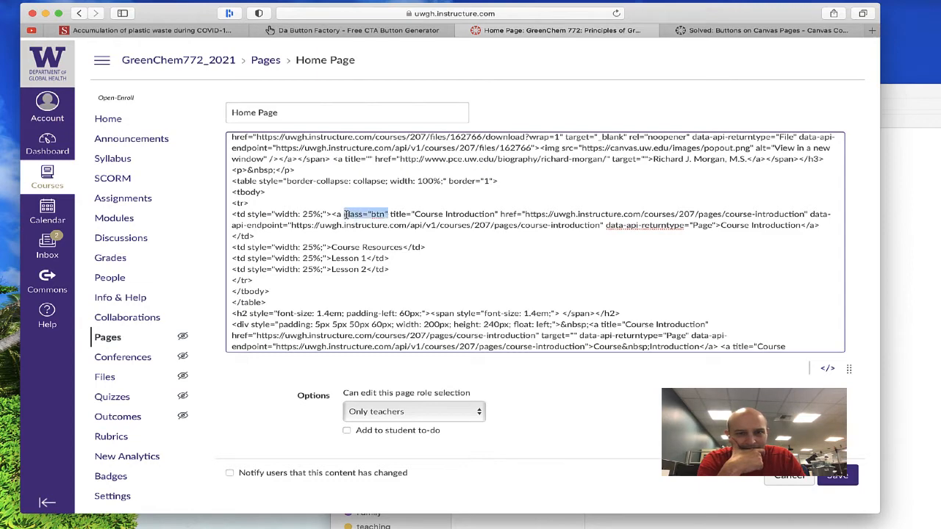
pyautogui.click(838, 476)
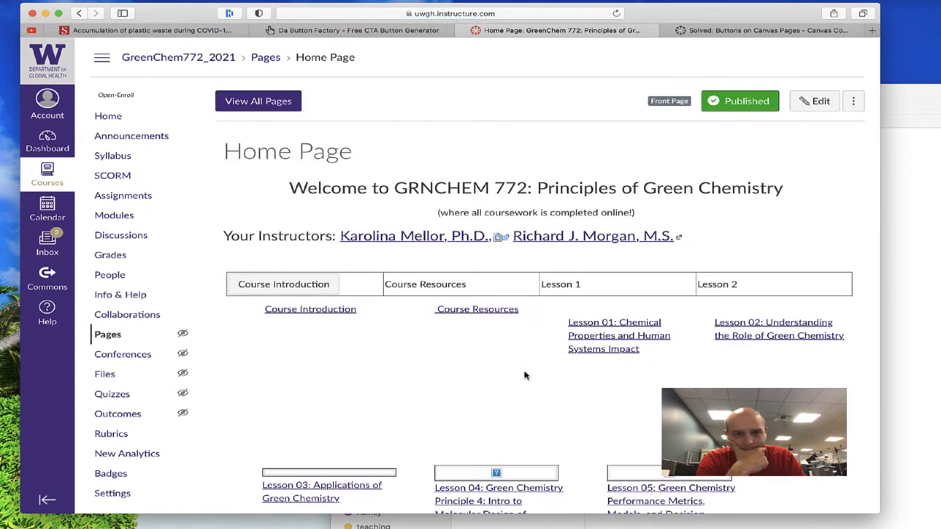
pyautogui.click(286, 292)
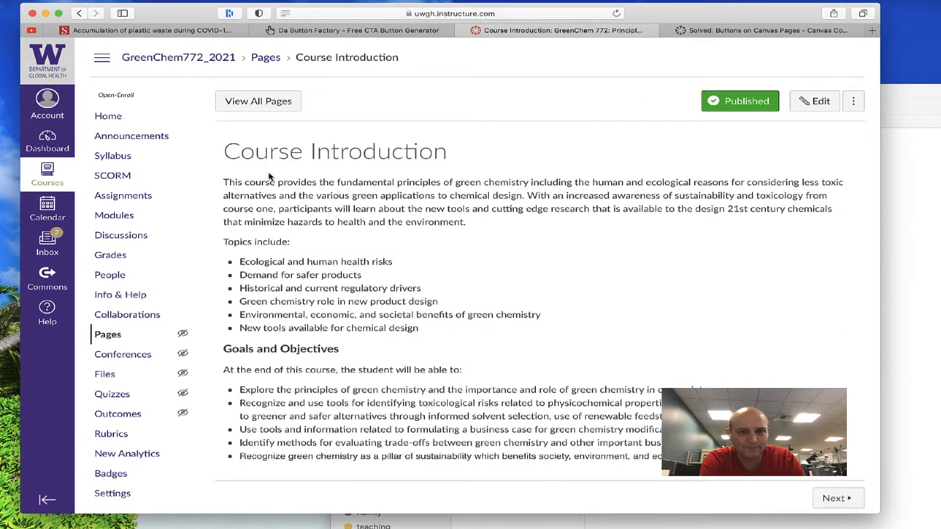
# Return to the Home Page, edit it, and link the table's Course Resources text to the Course Resources course page.
pyautogui.click(81, 13)
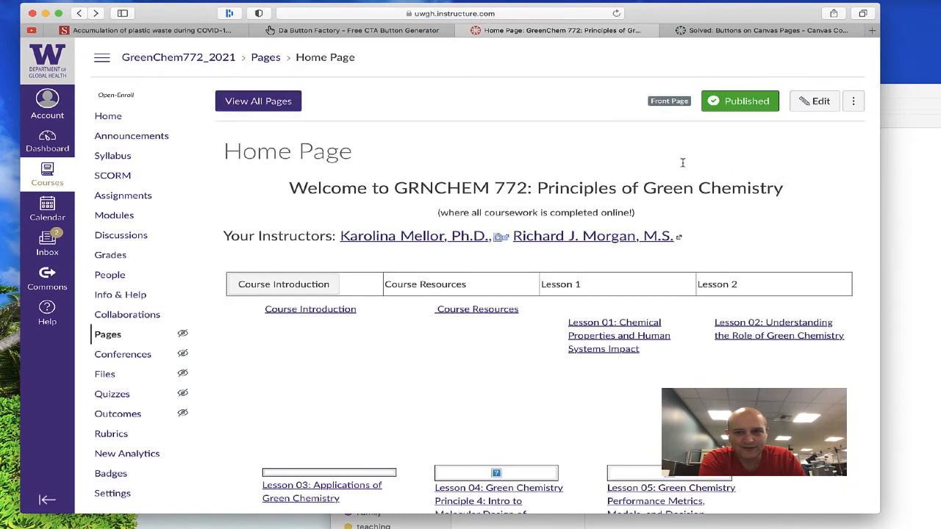
pyautogui.click(813, 102)
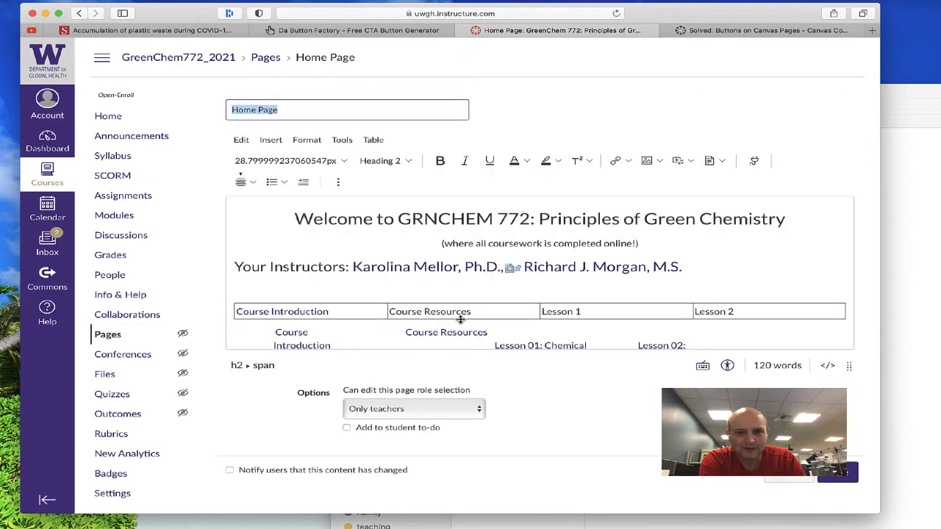
pyautogui.moveTo(473, 312); pyautogui.dragTo(390, 291)
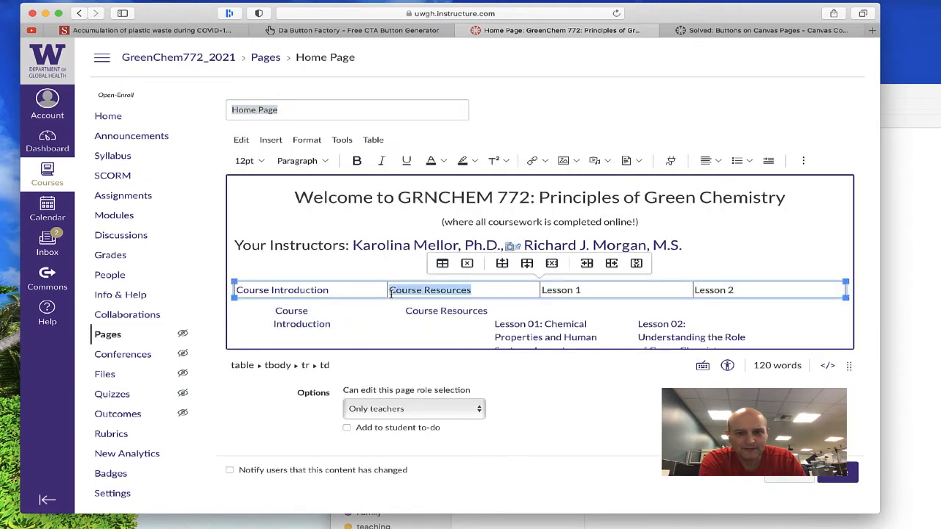
pyautogui.click(535, 161)
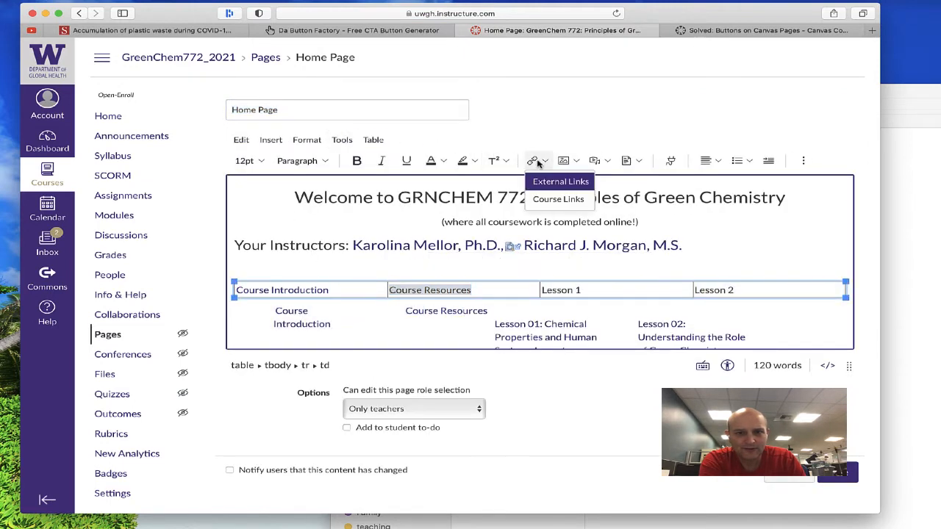
pyautogui.click(558, 199)
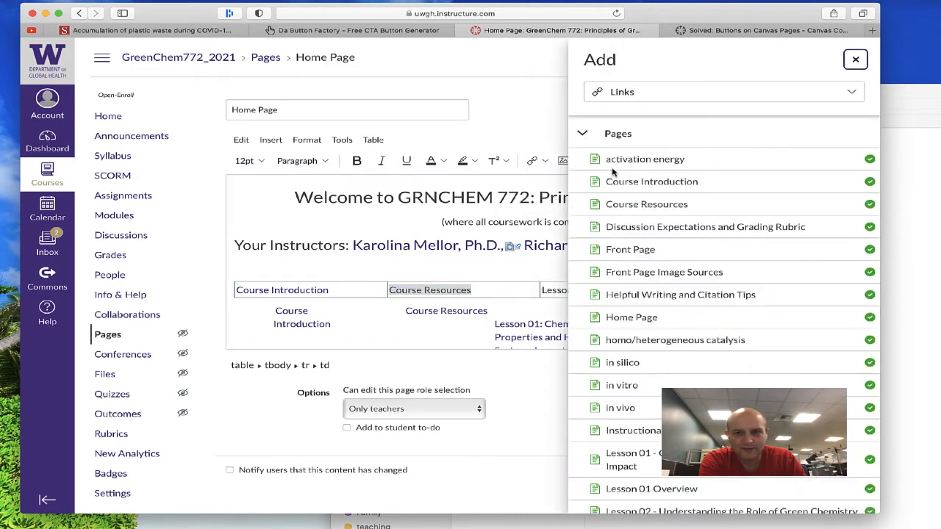
pyautogui.click(638, 206)
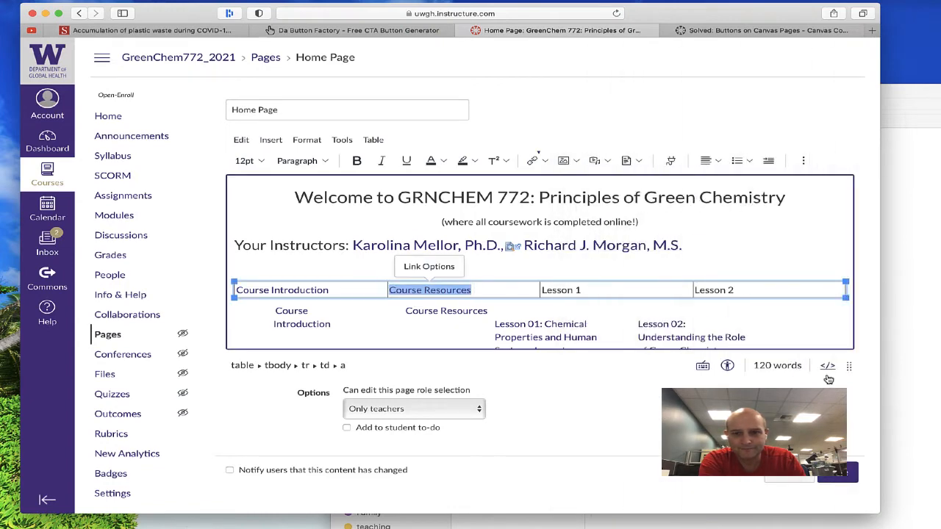
# Add class="btn btn-primary" to the table's Course Resources link tag in the HTML code, and save the page.
pyautogui.click(828, 370)
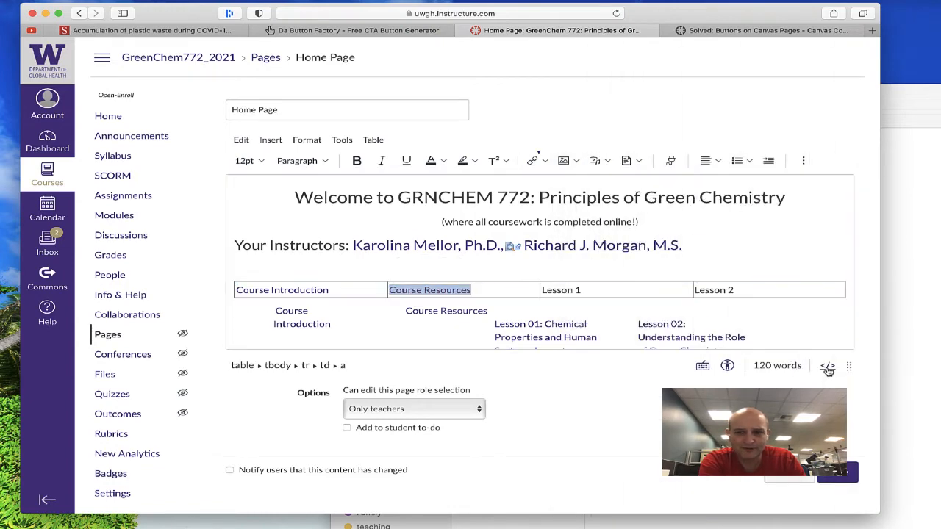
pyautogui.scroll(-5, 426, 270)
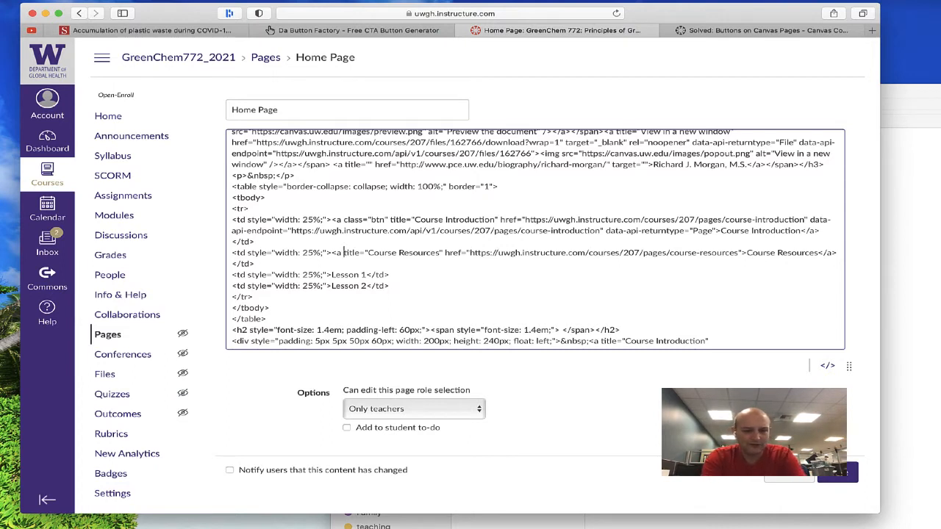
pyautogui.write('class')
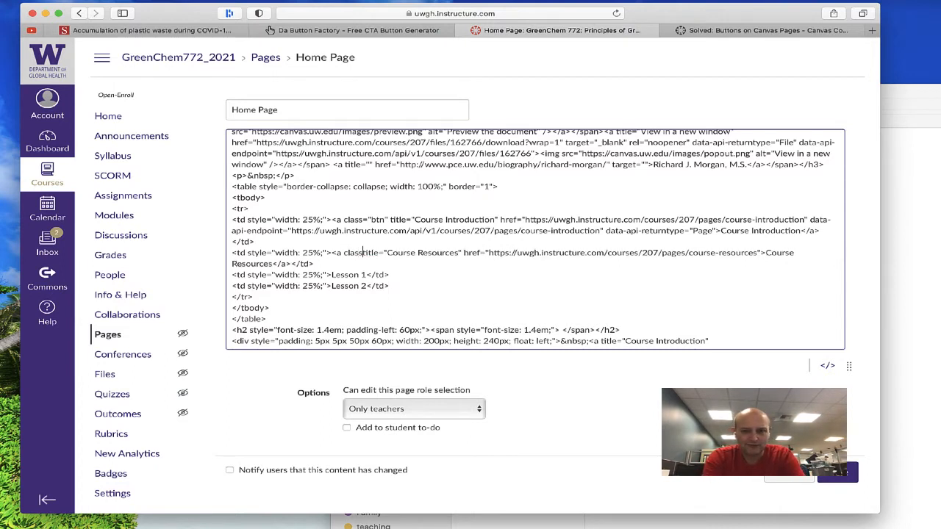
pyautogui.write('="btn ')
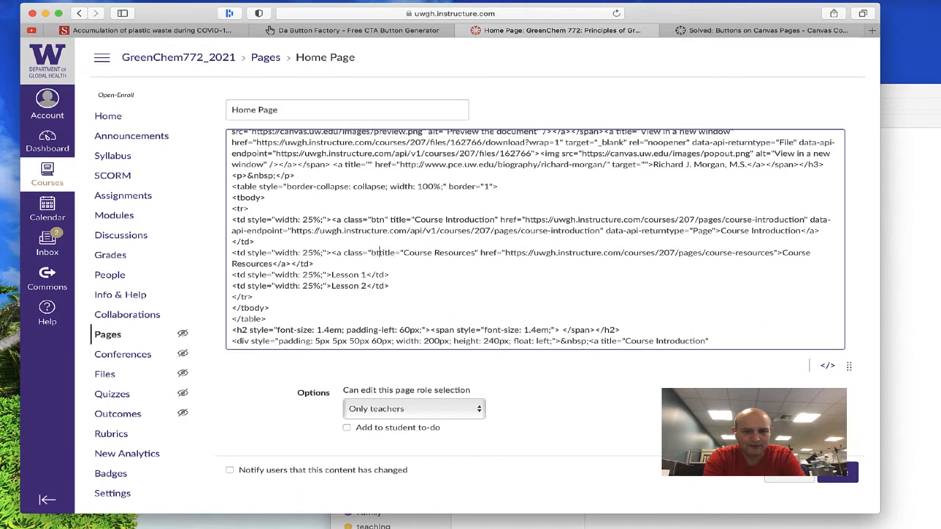
pyautogui.write('btn-pri')
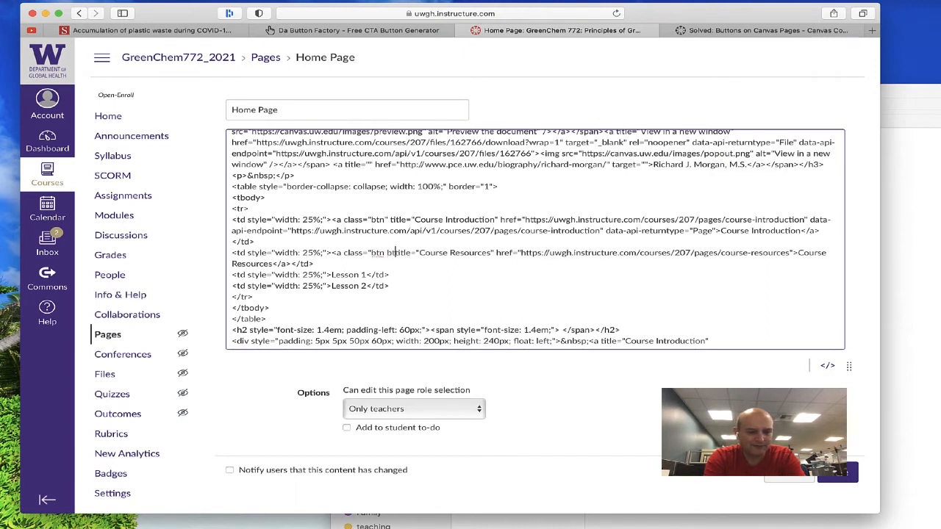
pyautogui.write('mar')
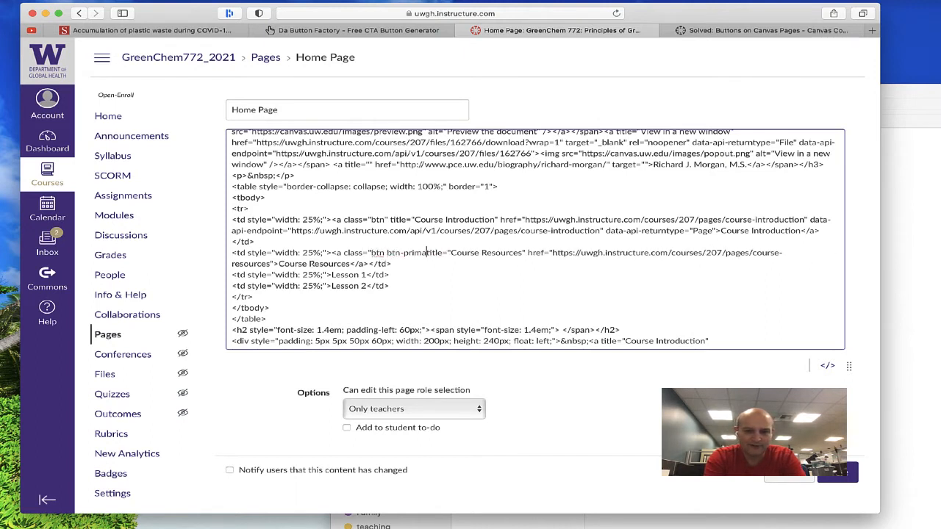
pyautogui.write('y')
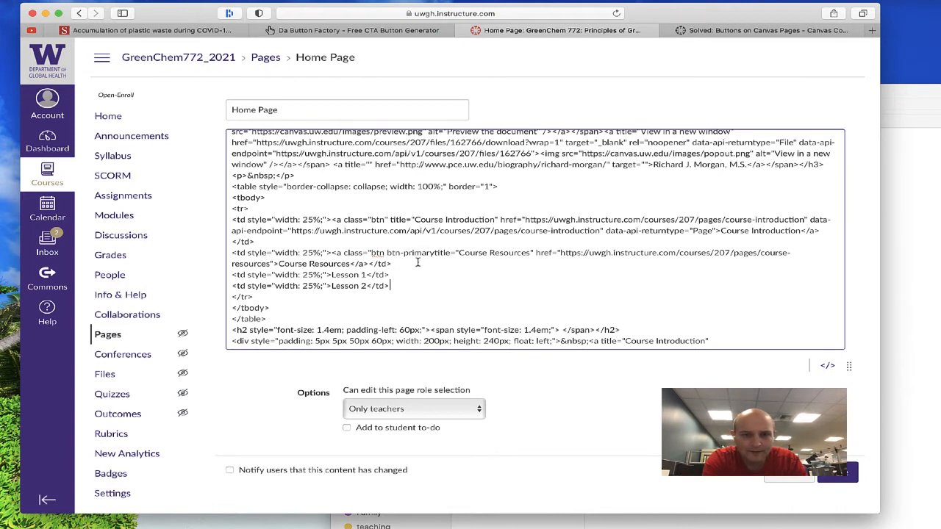
pyautogui.write('"')
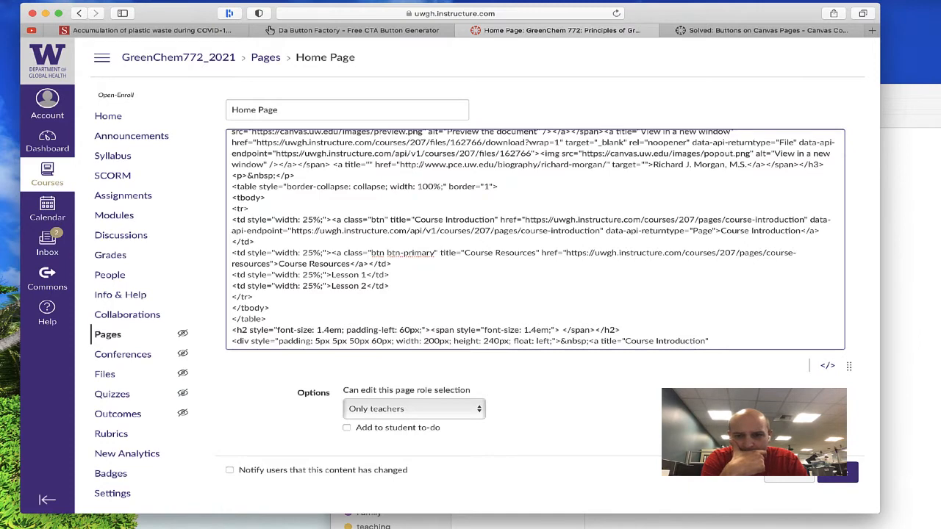
pyautogui.click(835, 473)
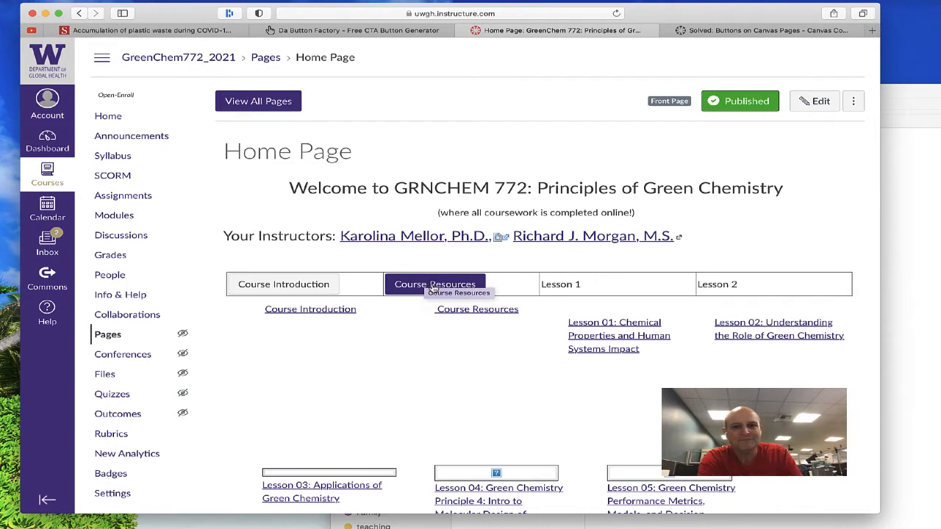
# Edit the page without its auto-saved content, replace btn-primary with btn-info in the table's Course Resources link code, and save.
pyautogui.click(802, 107)
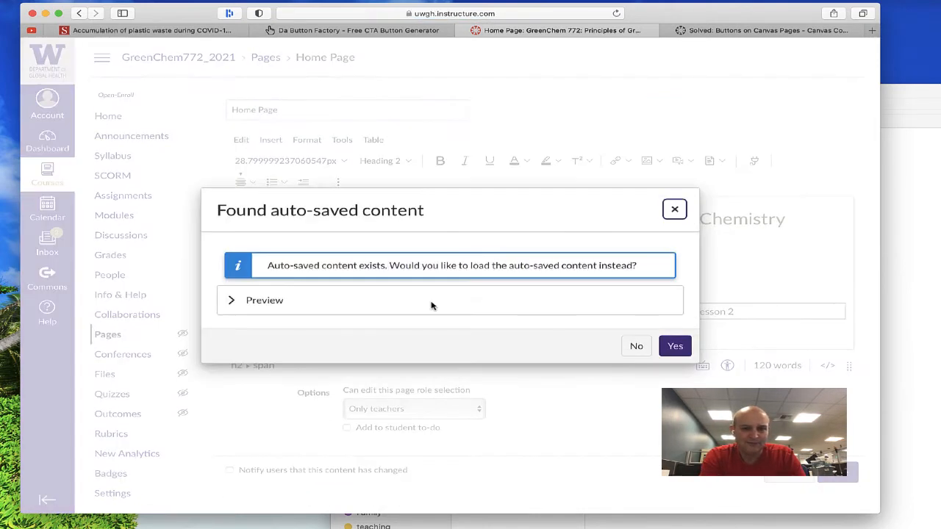
pyautogui.click(636, 346)
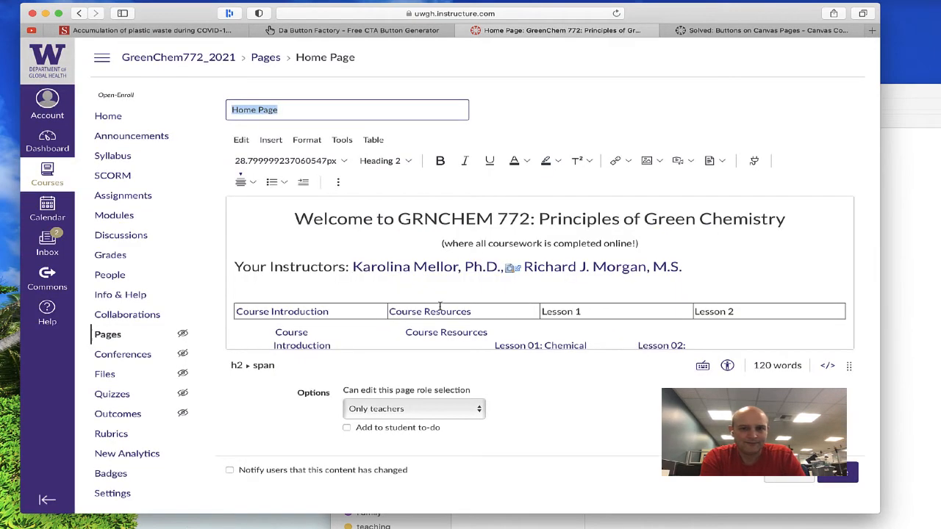
pyautogui.click(827, 366)
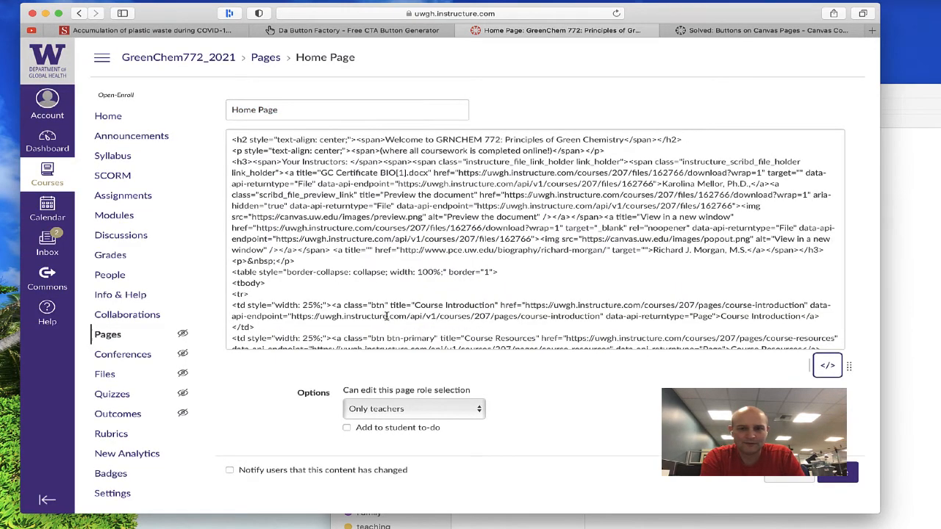
pyautogui.scroll(-3, 416, 292)
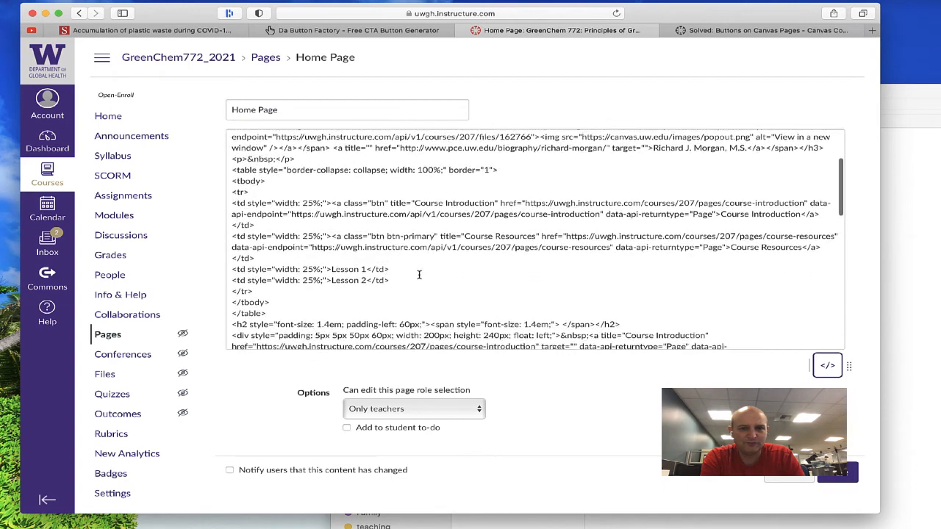
pyautogui.click(435, 237)
pyautogui.press('BackSpace')
pyautogui.press('BackSpace')
pyautogui.press('BackSpace')
pyautogui.press('BackSpace')
pyautogui.press('BackSpace')
pyautogui.press('BackSpace')
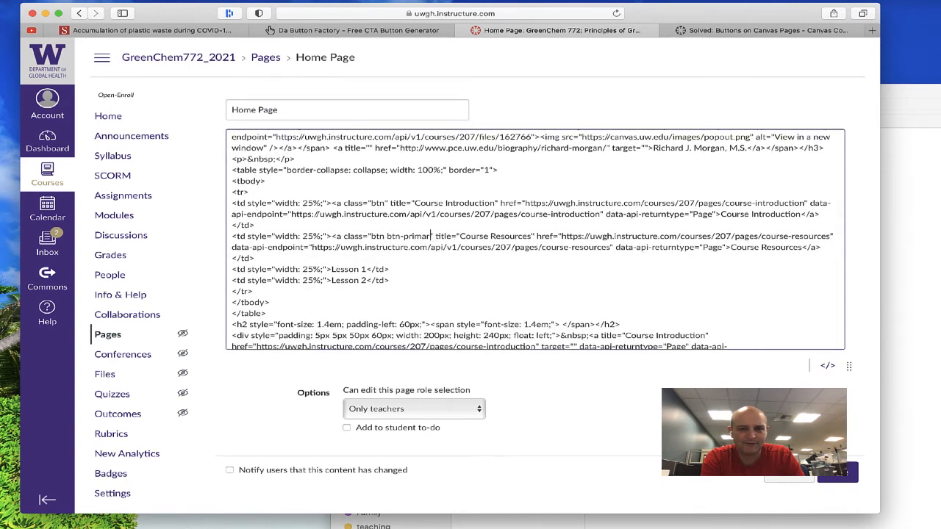
pyautogui.press('BackSpace')
pyautogui.write('info')
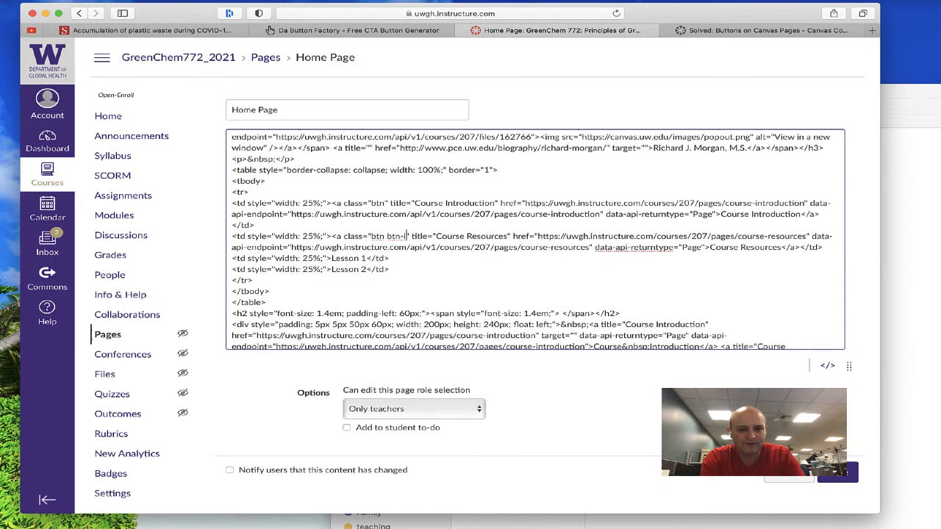
pyautogui.click(849, 482)
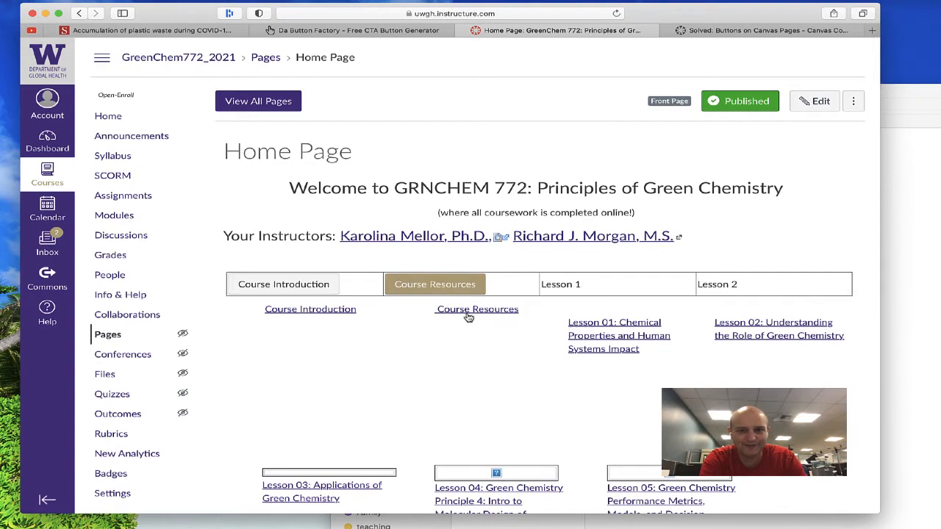
# Reopen the page's HTML code, set the table's Course Resources link class to "btn btn-danger", and save the page.
pyautogui.scroll(-8, 740, 304)
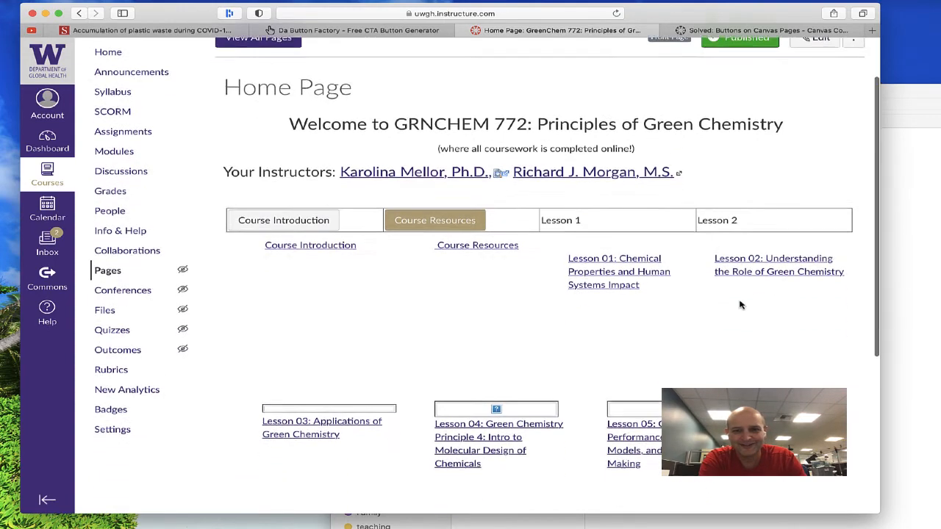
pyautogui.scroll(8, 792, 182)
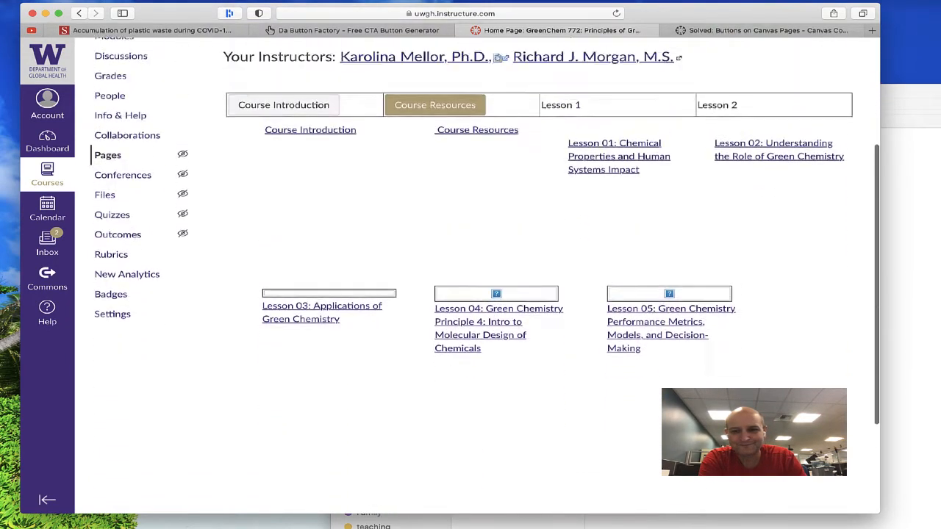
pyautogui.click(814, 93)
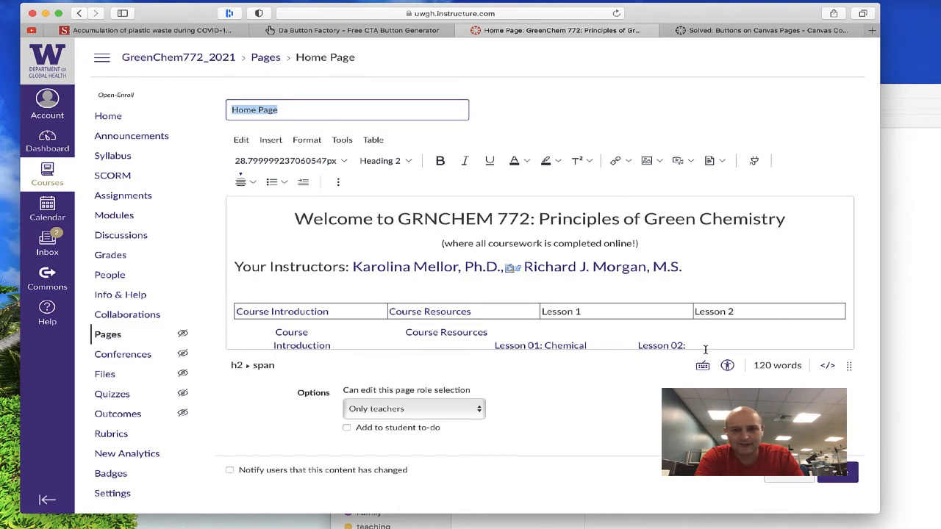
pyautogui.click(825, 366)
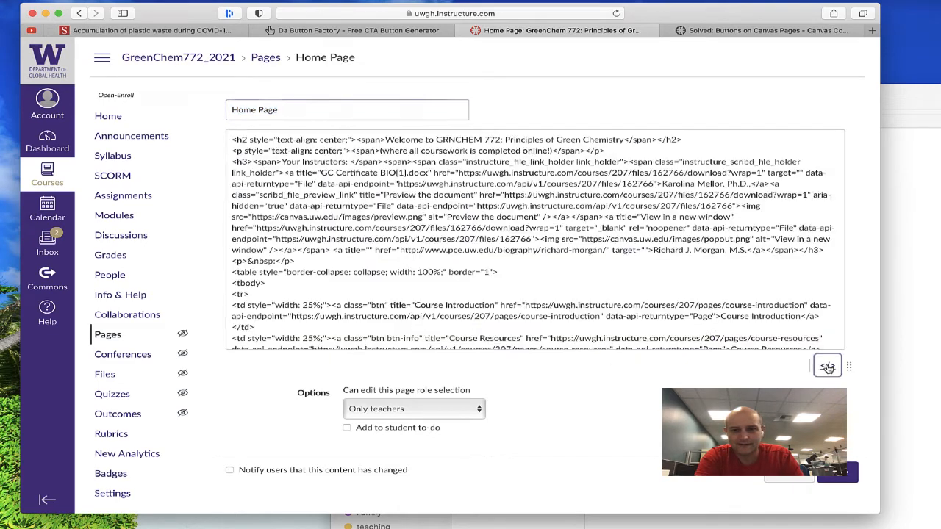
pyautogui.scroll(-2, 414, 292)
pyautogui.click(414, 295)
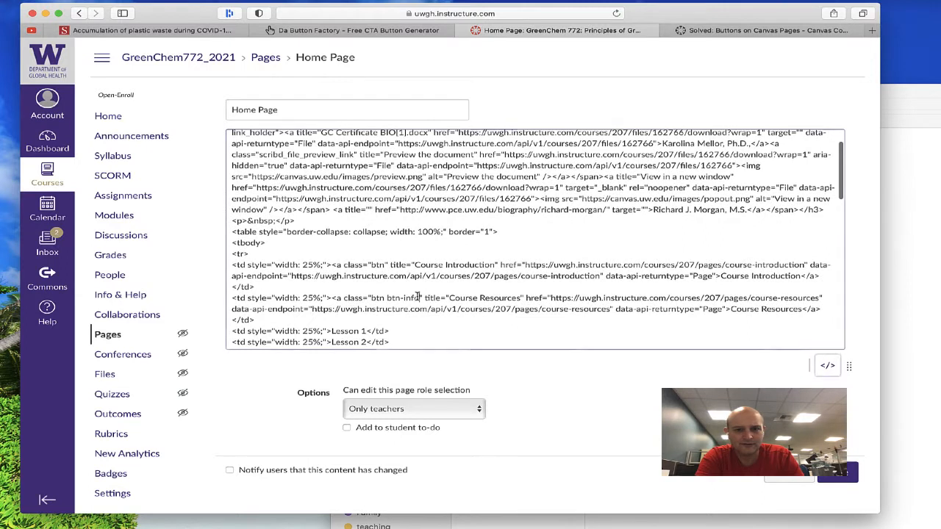
pyautogui.press('Delete')
pyautogui.press('Delete')
pyautogui.press('Delete')
pyautogui.press('BackSpace')
pyautogui.press('BackSpace')
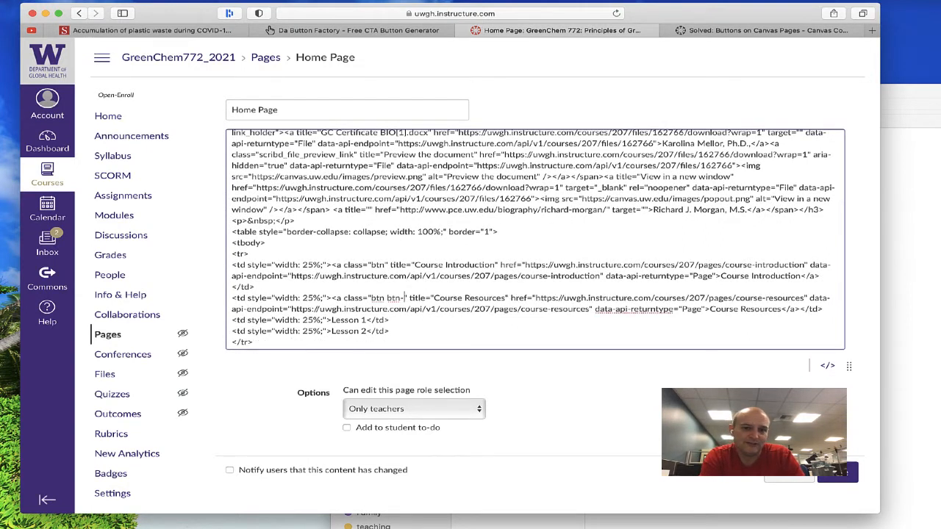
pyautogui.write('danger')
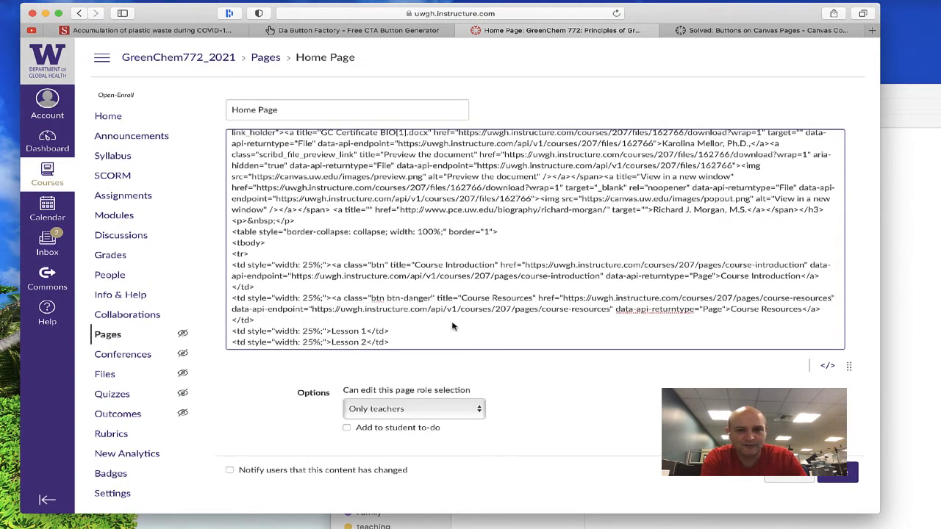
pyautogui.click(838, 472)
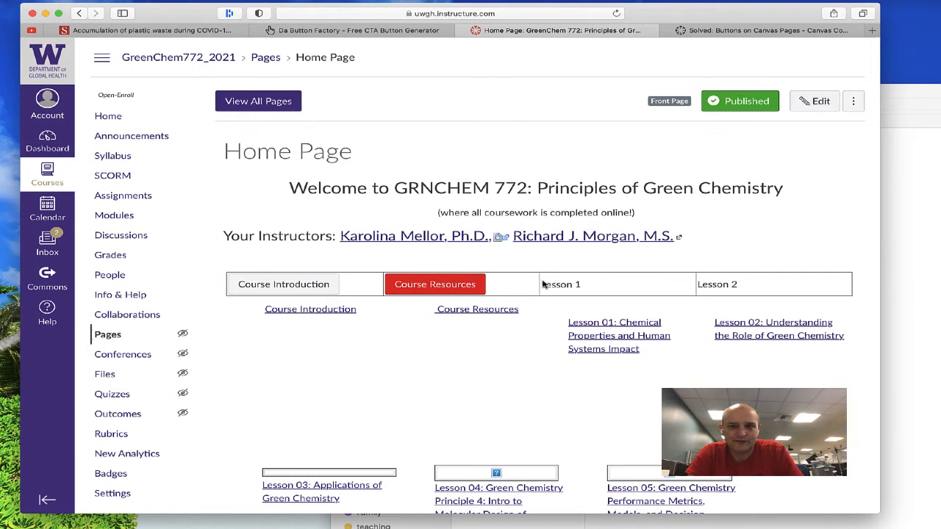
# Reopen the Home Page for editing and delete the Lesson 1 text from the table's third cell.
pyautogui.click(809, 103)
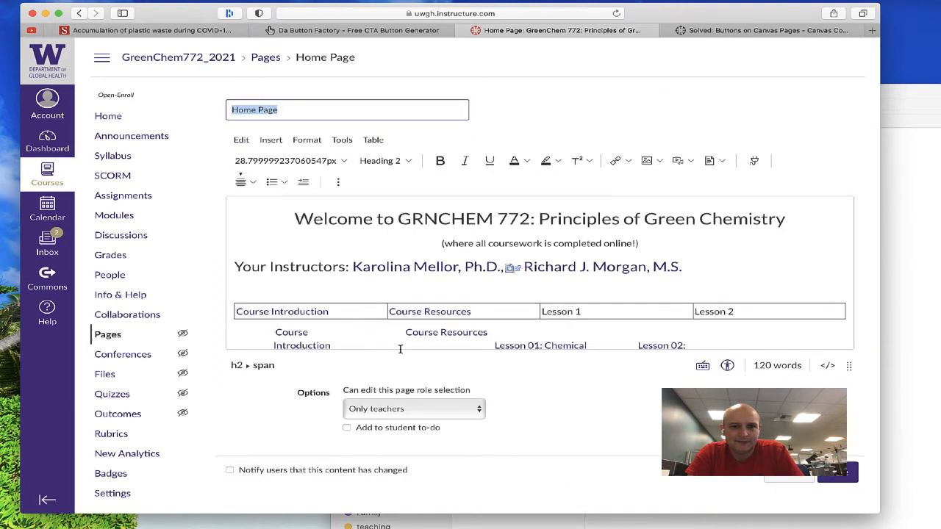
pyautogui.click(585, 314)
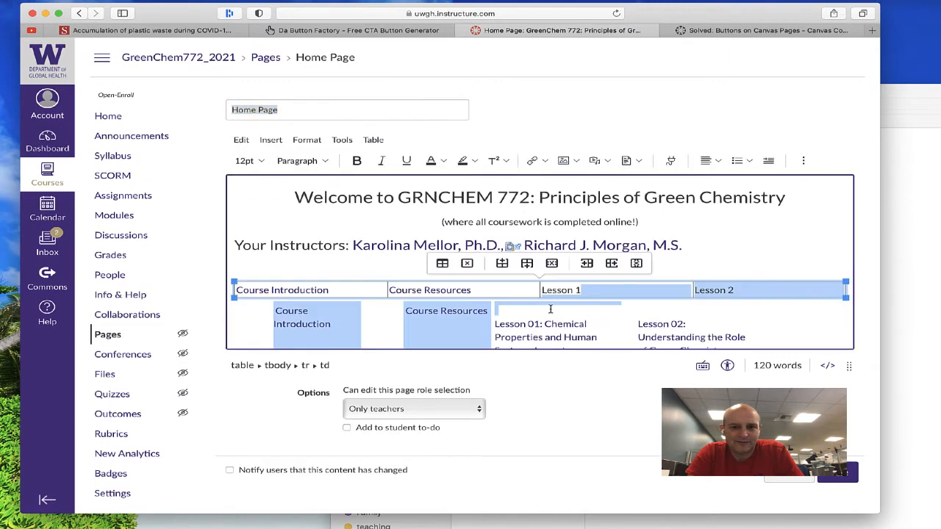
pyautogui.moveTo(584, 290); pyautogui.dragTo(542, 287)
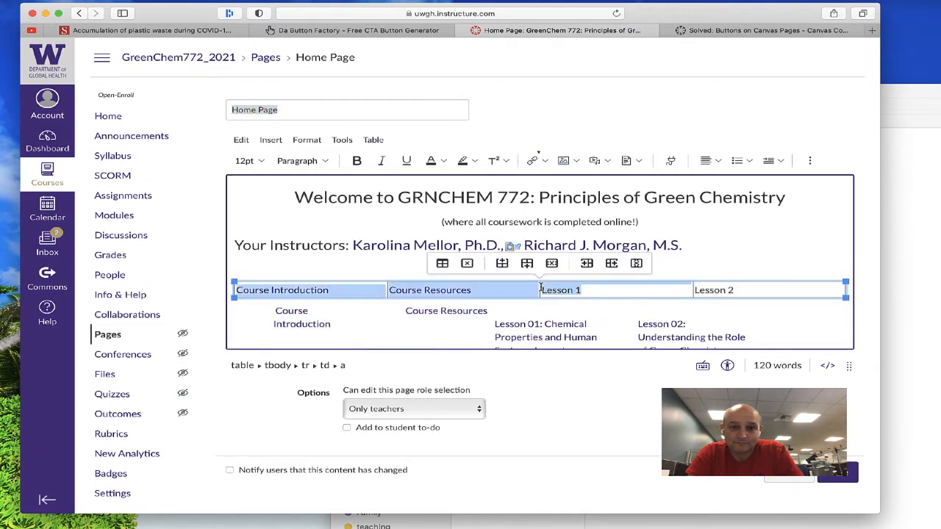
pyautogui.click(567, 291)
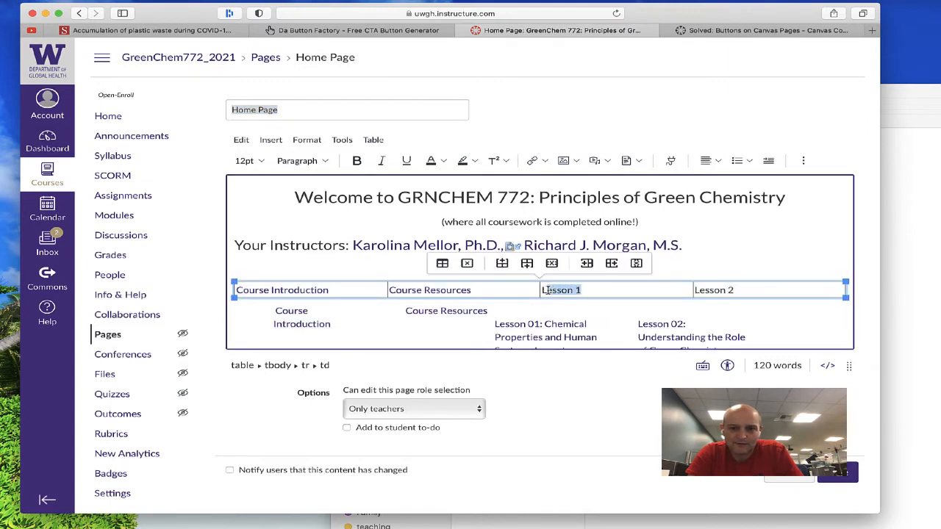
pyautogui.press('BackSpace')
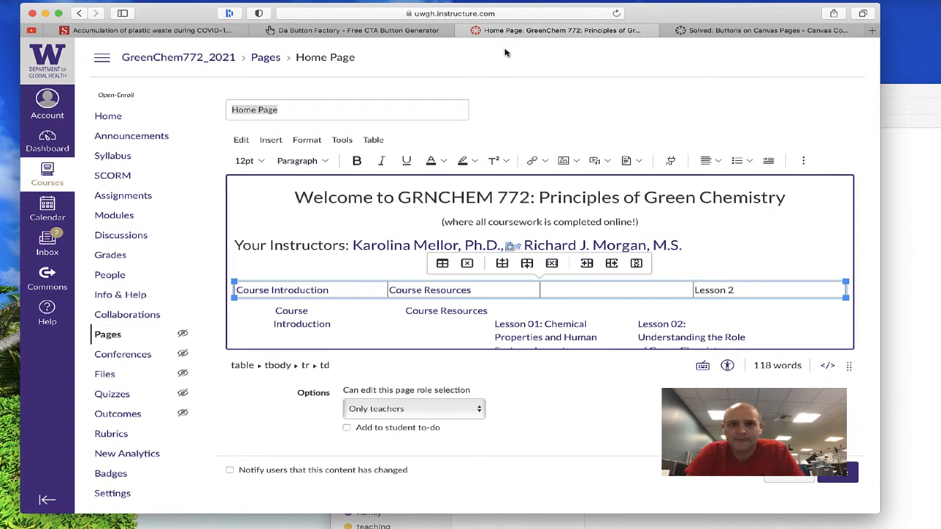
# Switch to Da Button Factory and set the button text to "Lesson 1", keeping the Open Sans font.
pyautogui.click(378, 31)
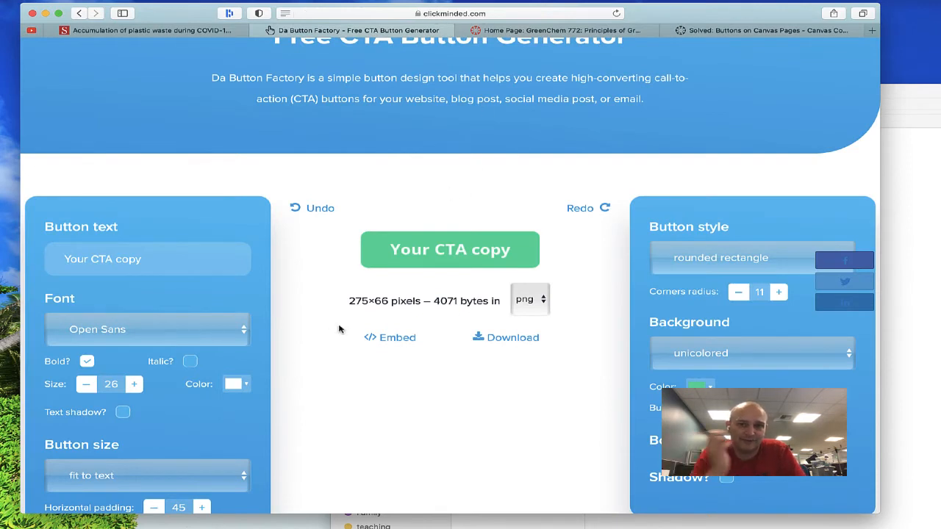
pyautogui.click(110, 262)
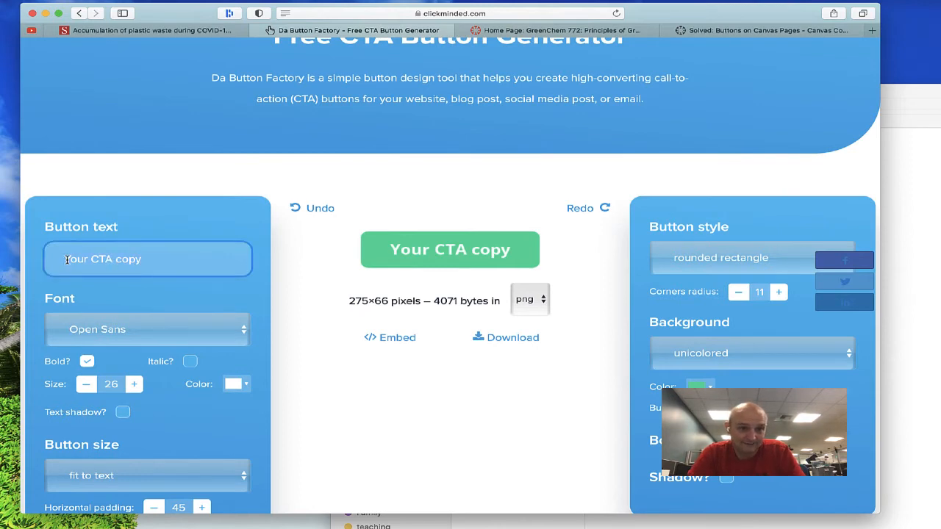
pyautogui.press('BackSpace')
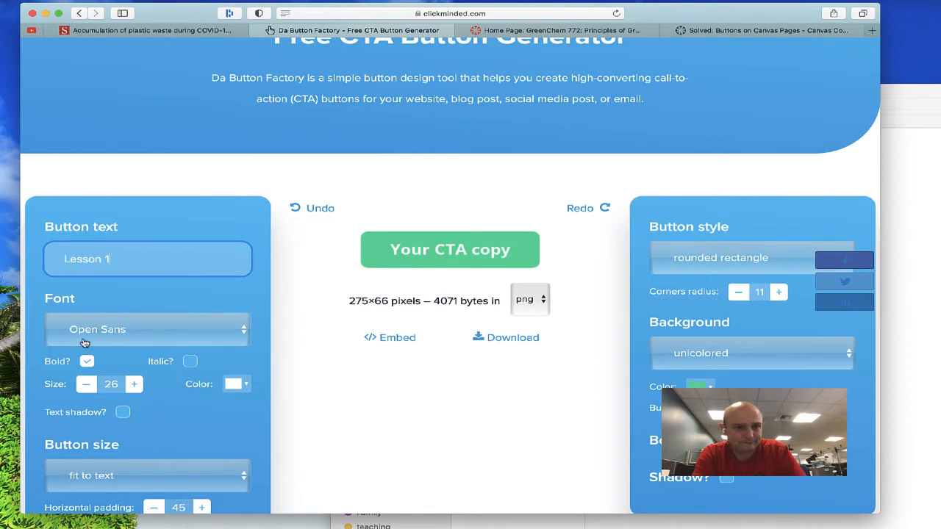
pyautogui.click(84, 342)
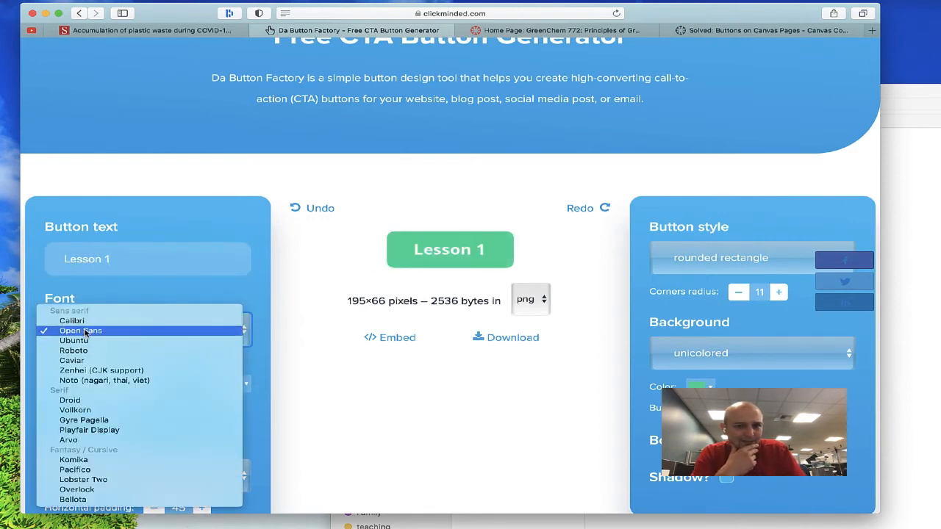
pyautogui.click(83, 335)
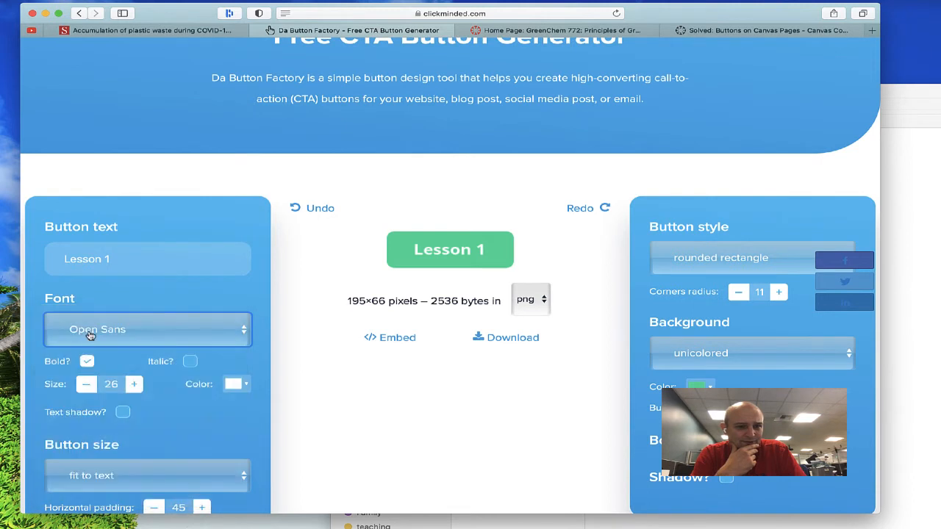
# Set the Lesson 1 button's style to fully curved sides.
pyautogui.scroll(-2, 129, 359)
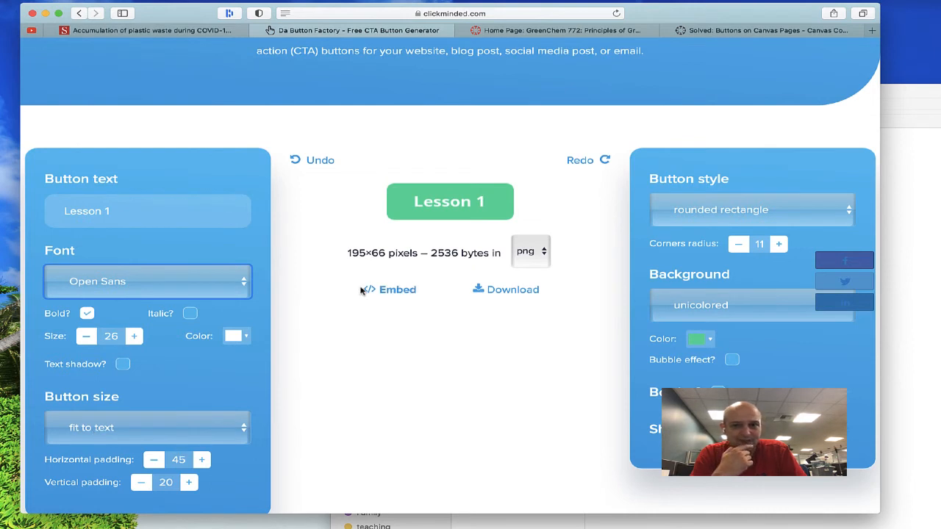
pyautogui.click(746, 217)
pyautogui.click(705, 222)
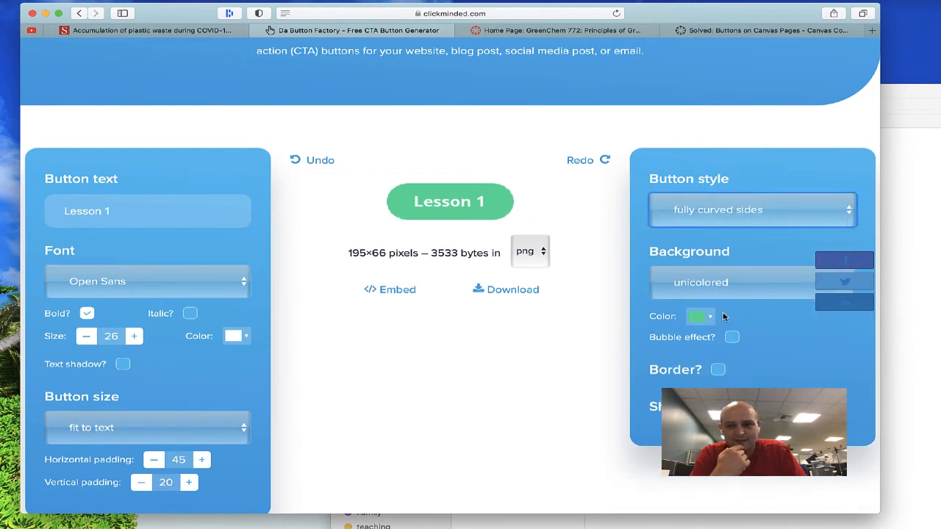
pyautogui.click(710, 317)
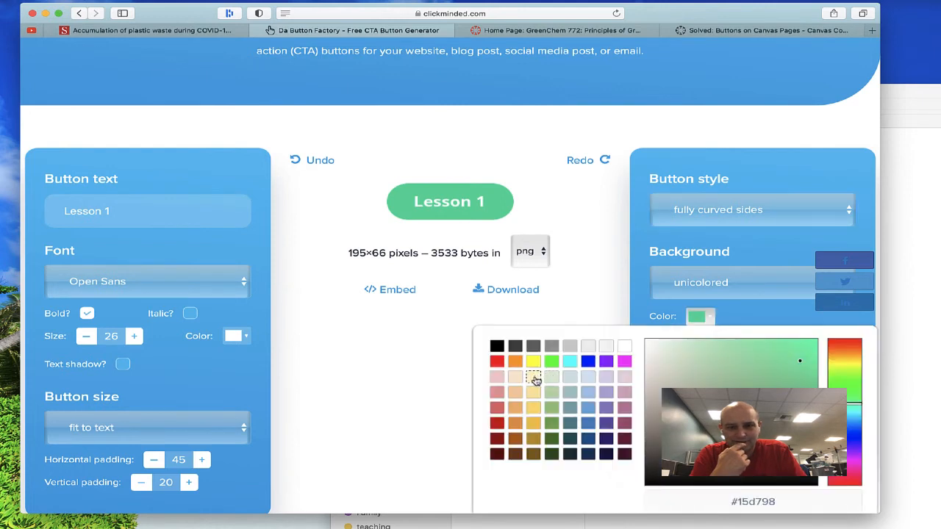
pyautogui.click(724, 314)
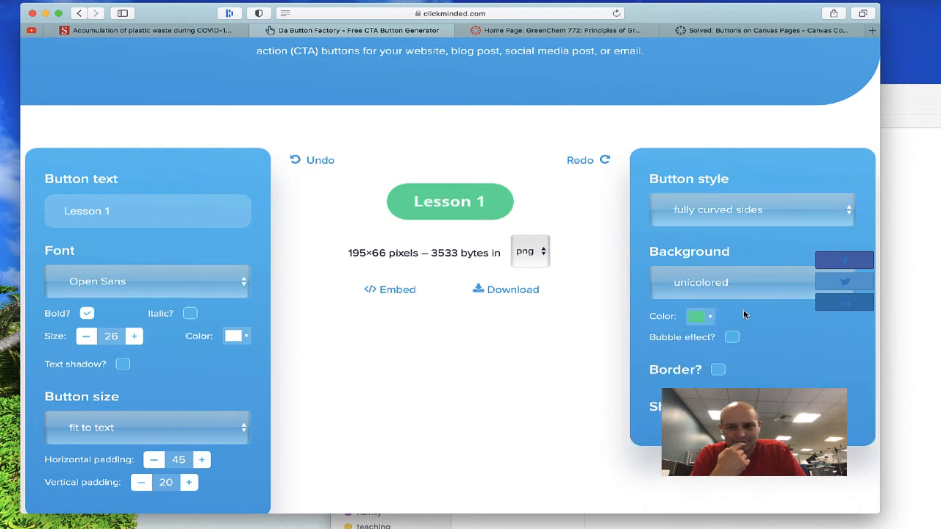
# Give the button a simple gradient background with pale yellow #fff2cc as the top color and golden #f1c232 as the bottom color.
pyautogui.scroll(-2, 736, 315)
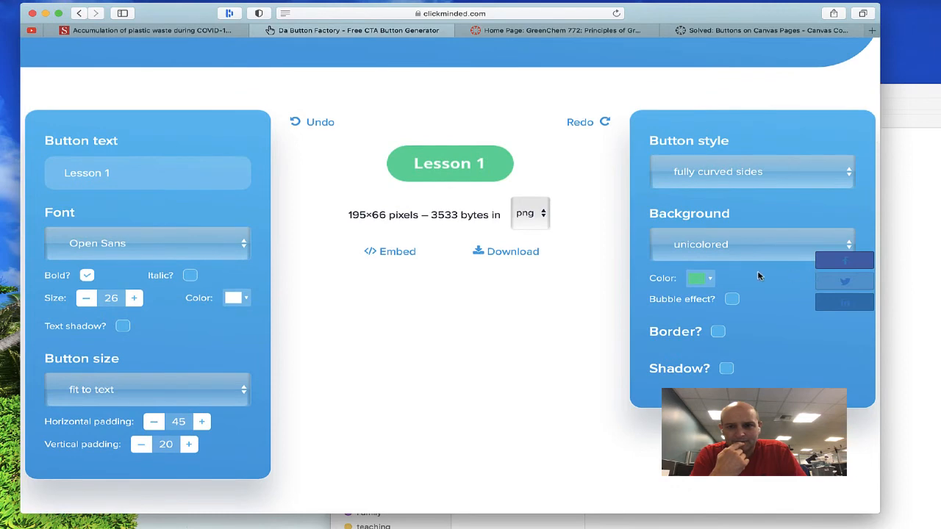
pyautogui.click(755, 252)
pyautogui.click(720, 266)
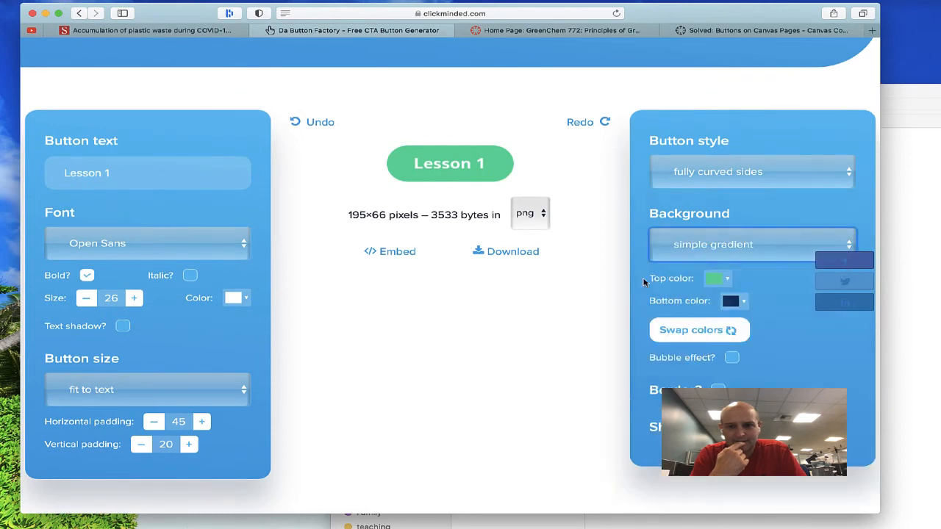
pyautogui.click(711, 284)
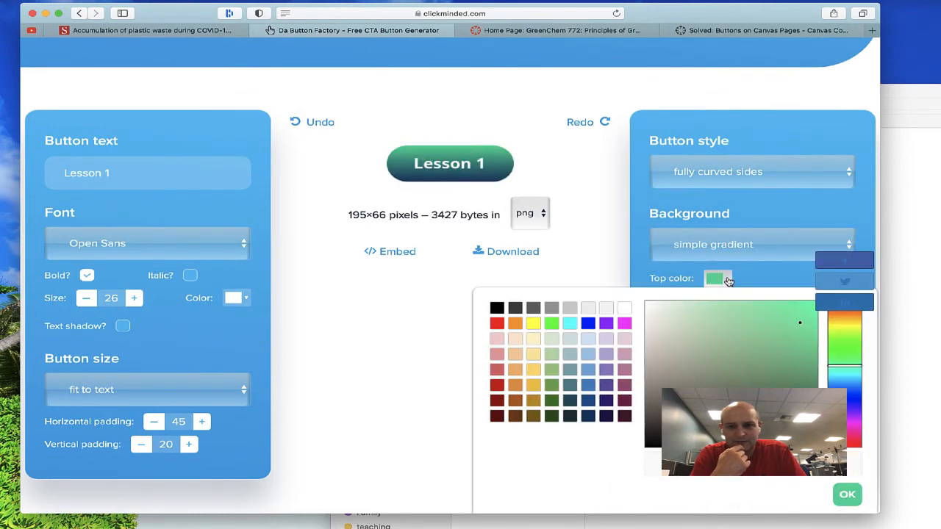
pyautogui.click(536, 337)
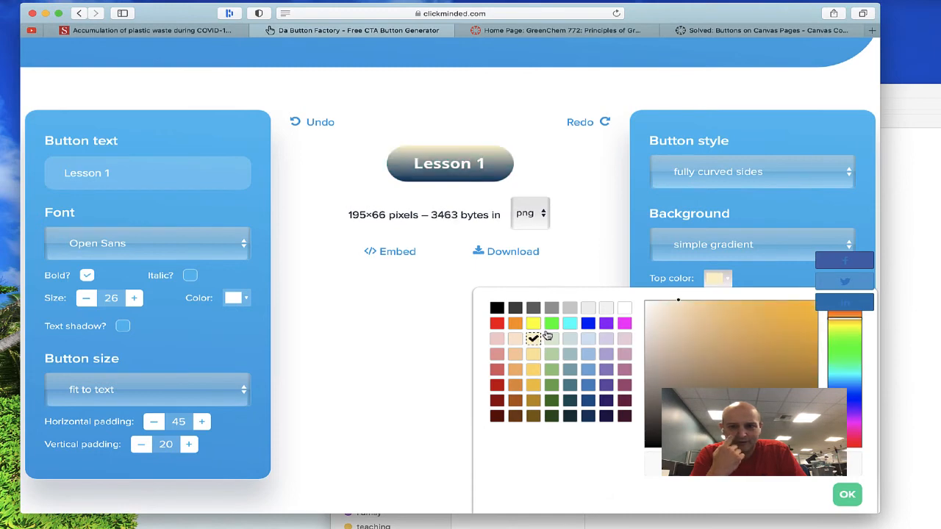
pyautogui.click(752, 278)
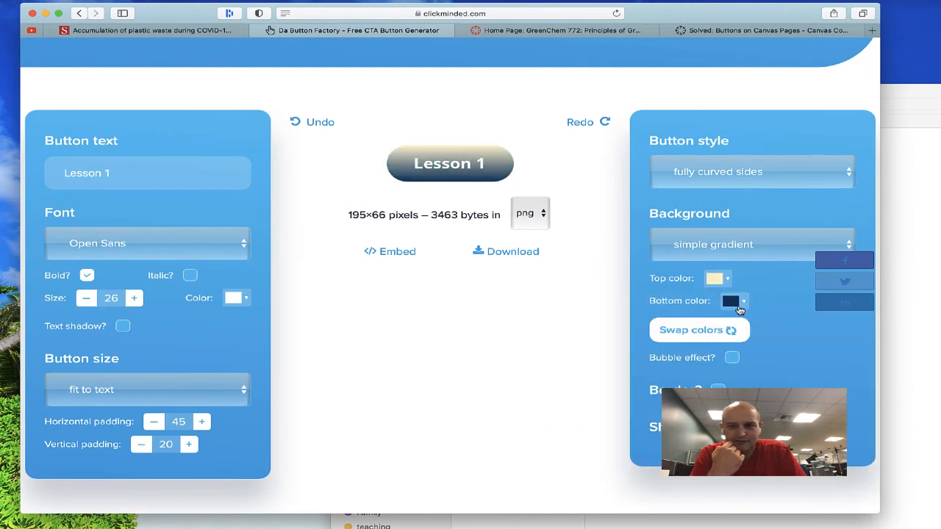
pyautogui.click(735, 301)
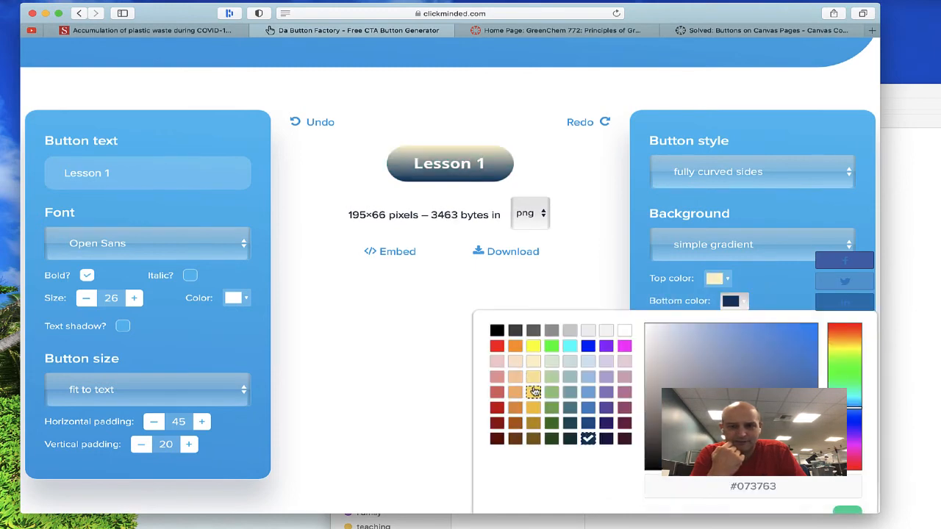
pyautogui.click(533, 407)
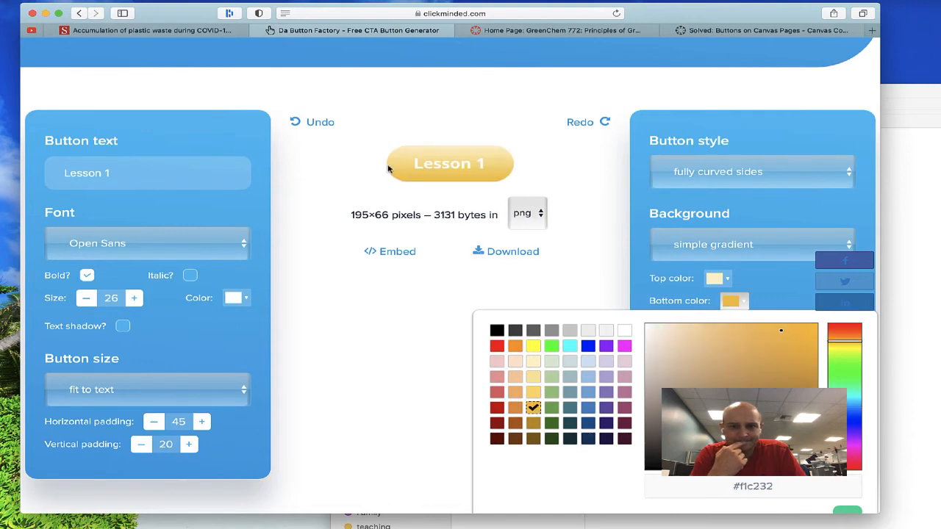
pyautogui.click(559, 285)
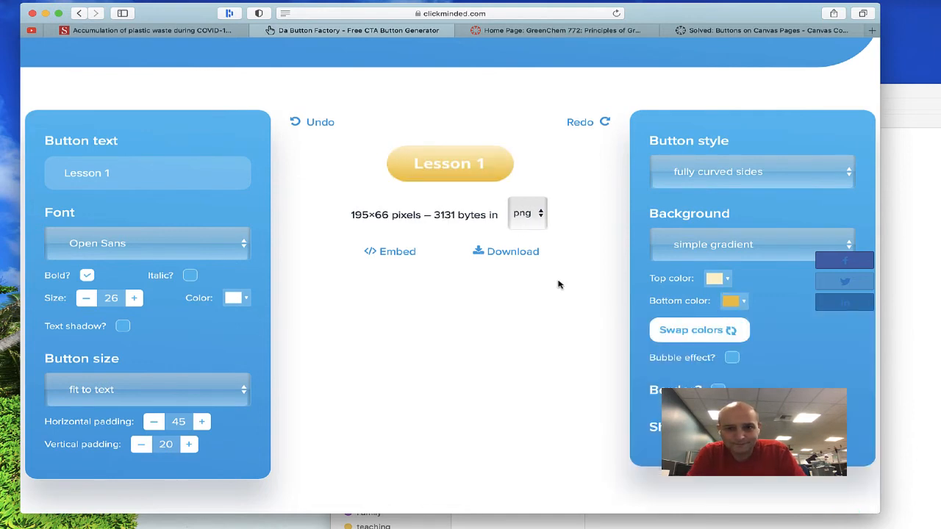
# Set the button image format to jpg and download it, allowing downloads from dabuttonfactory.com.
pyautogui.click(521, 218)
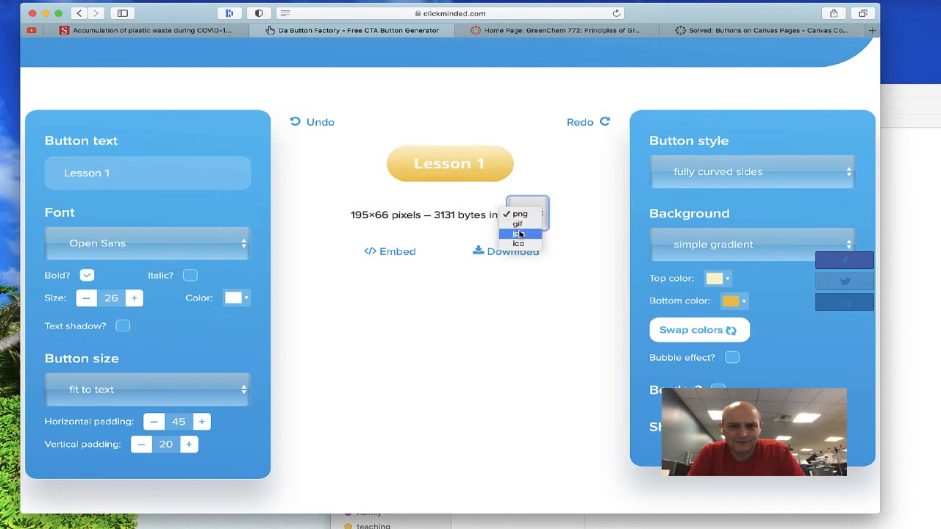
pyautogui.click(519, 234)
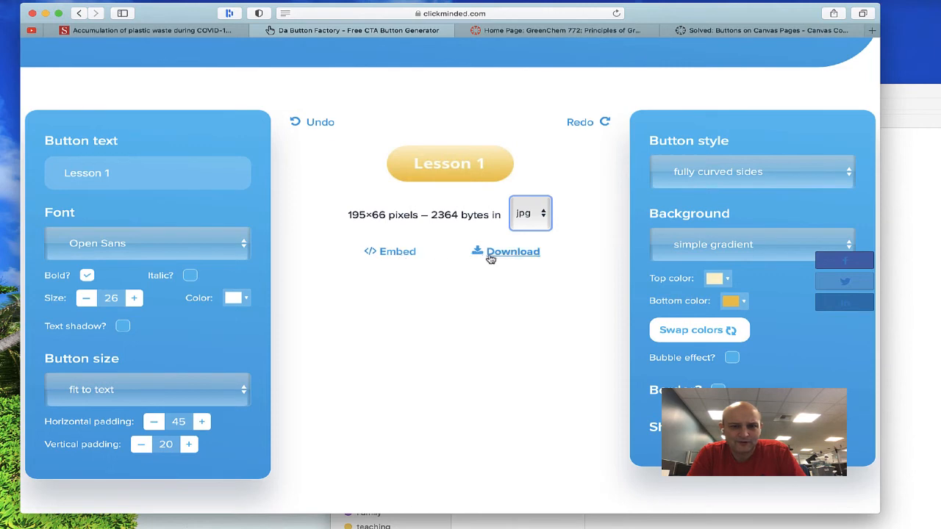
pyautogui.click(401, 252)
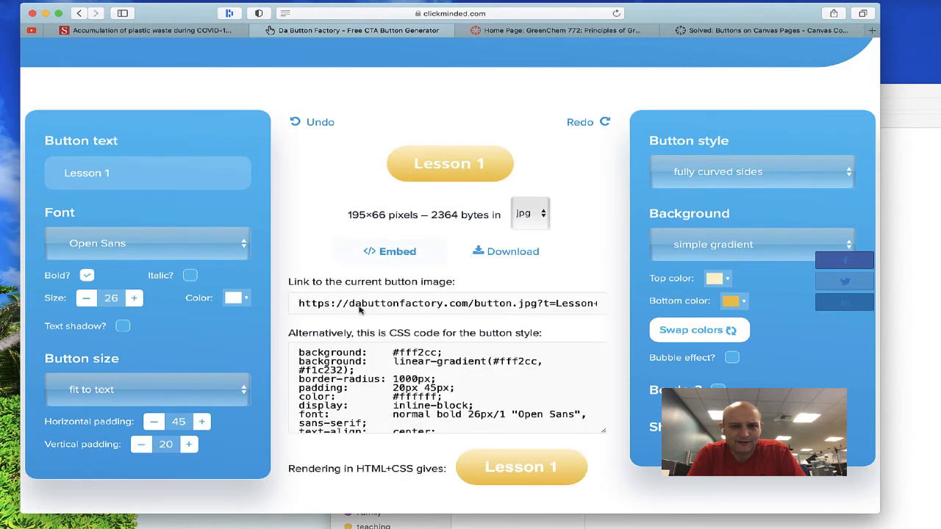
pyautogui.click(500, 251)
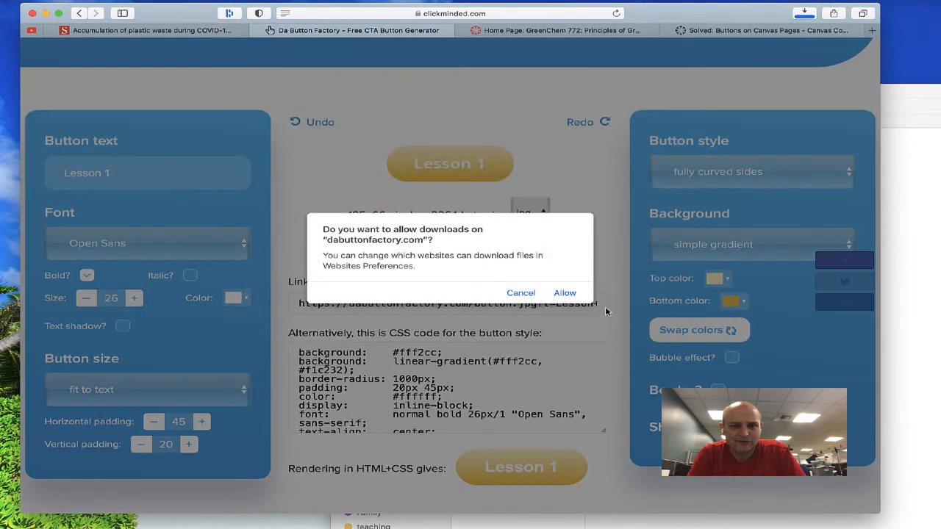
pyautogui.click(565, 293)
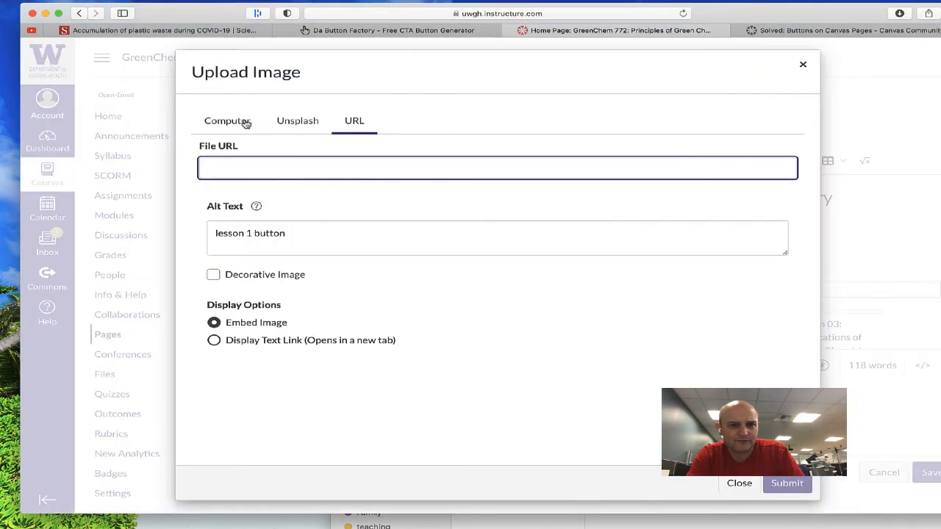
# Upload button_lesson.jpg from the computer's Downloads folder into the table's third cell on the Canvas Home Page, and save the page.
pyautogui.click(248, 124)
pyautogui.click(460, 302)
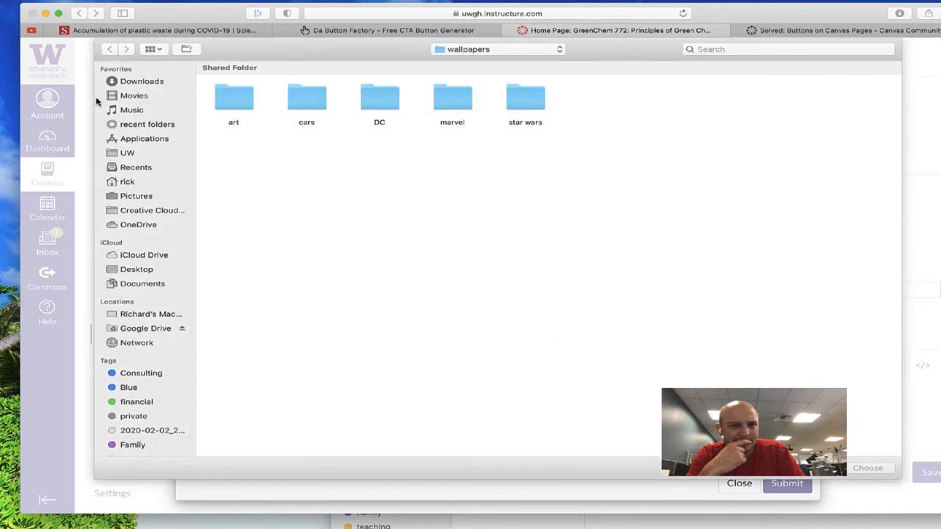
pyautogui.click(130, 82)
pyautogui.click(394, 103)
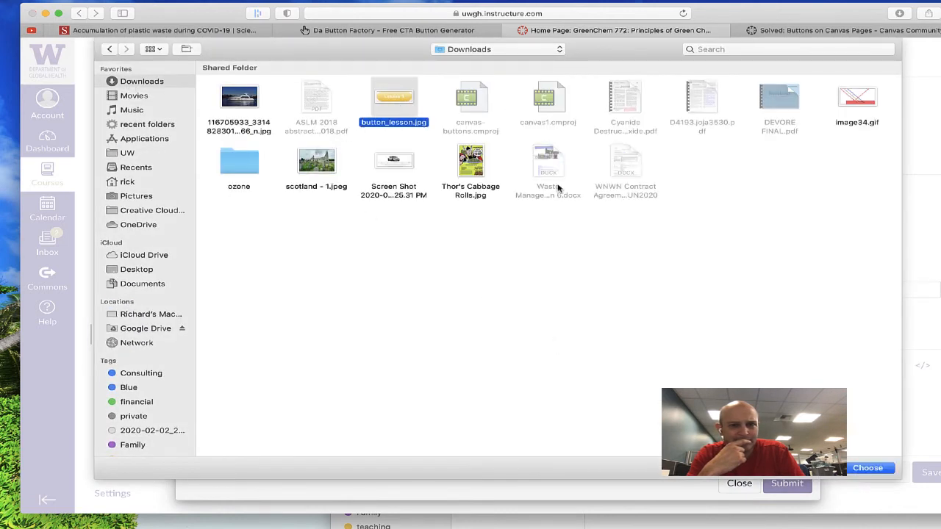
pyautogui.click(859, 471)
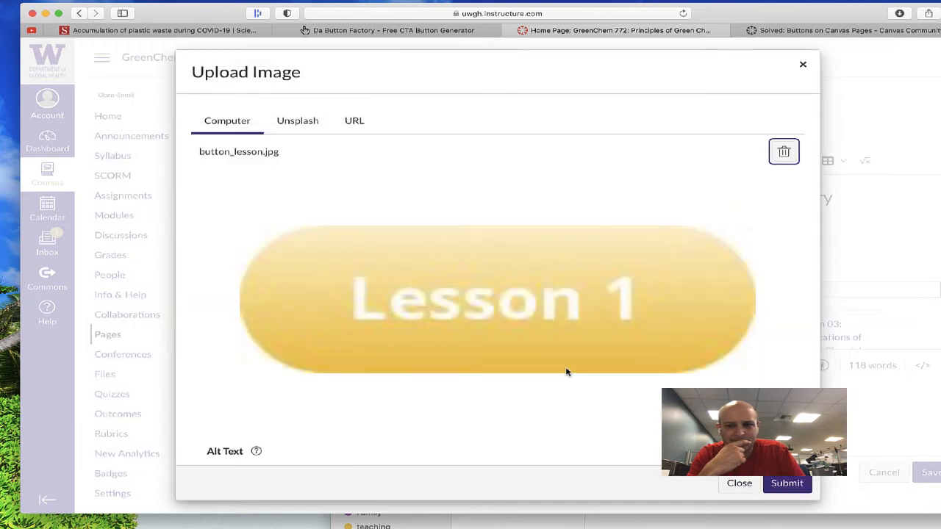
pyautogui.click(783, 484)
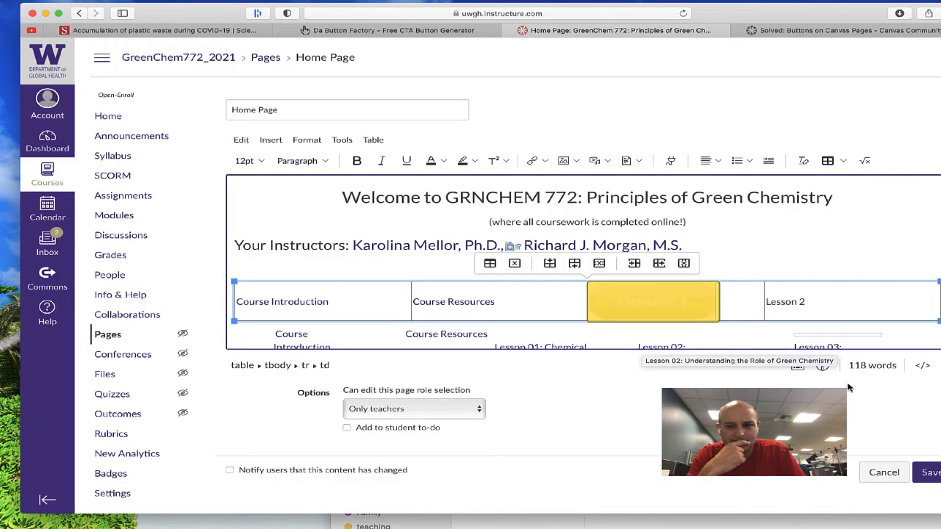
pyautogui.click(928, 472)
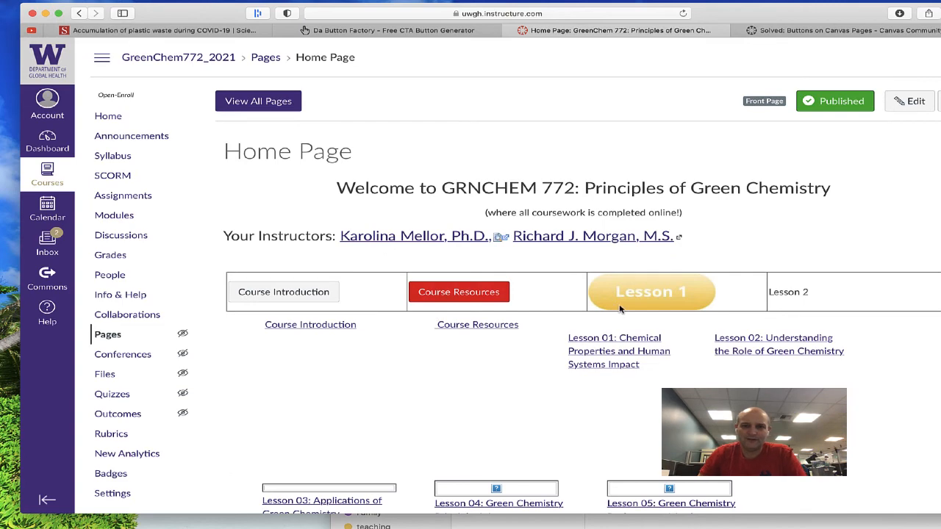
# Edit the page without its auto-saved content, link the Lesson 1 button image to the Lesson 01 - Chemical Properties and Human Systems Impact page, and save.
pyautogui.click(912, 101)
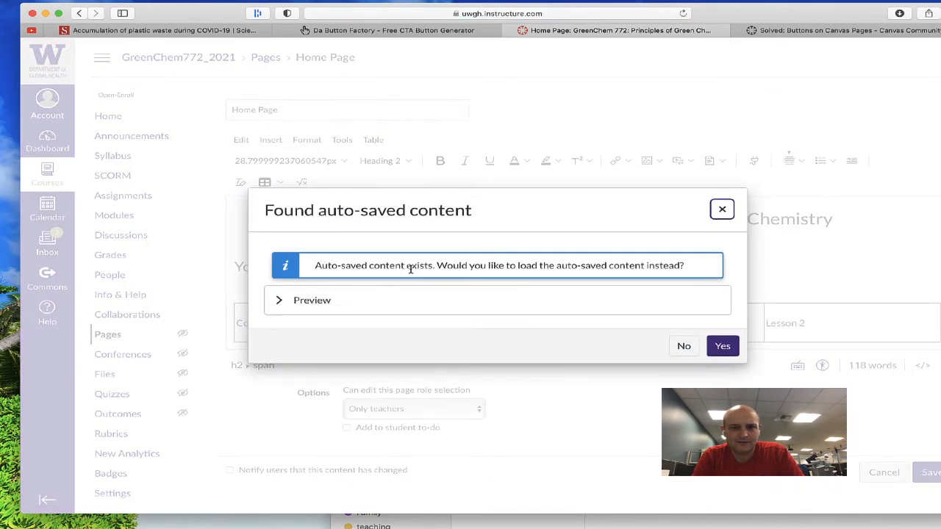
pyautogui.click(683, 346)
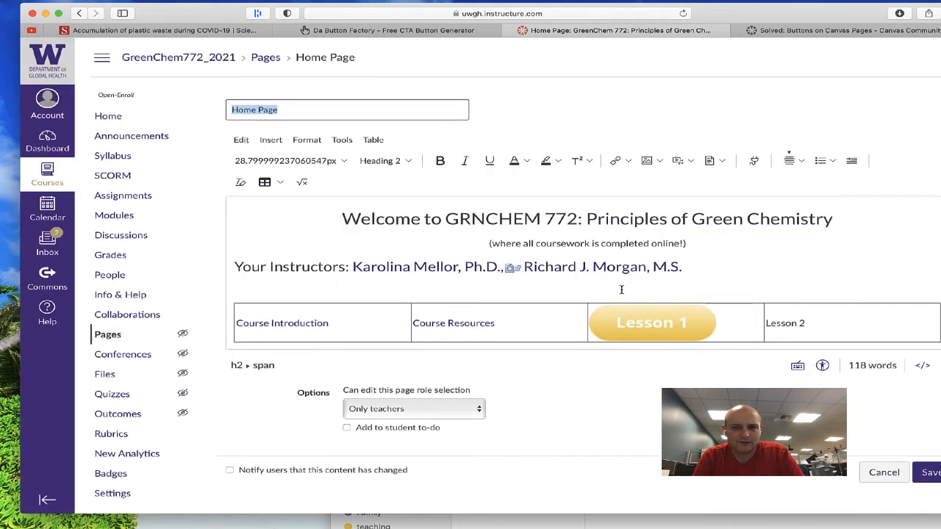
pyautogui.click(653, 313)
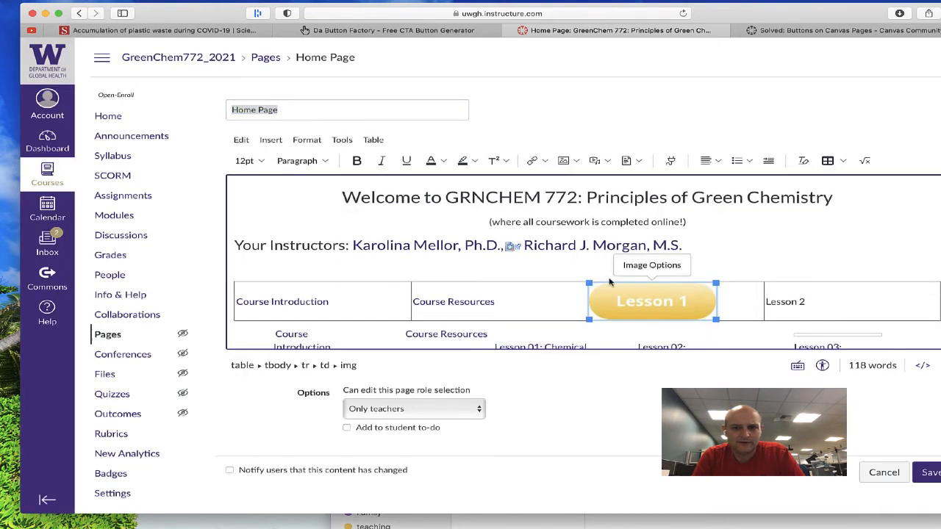
pyautogui.click(539, 161)
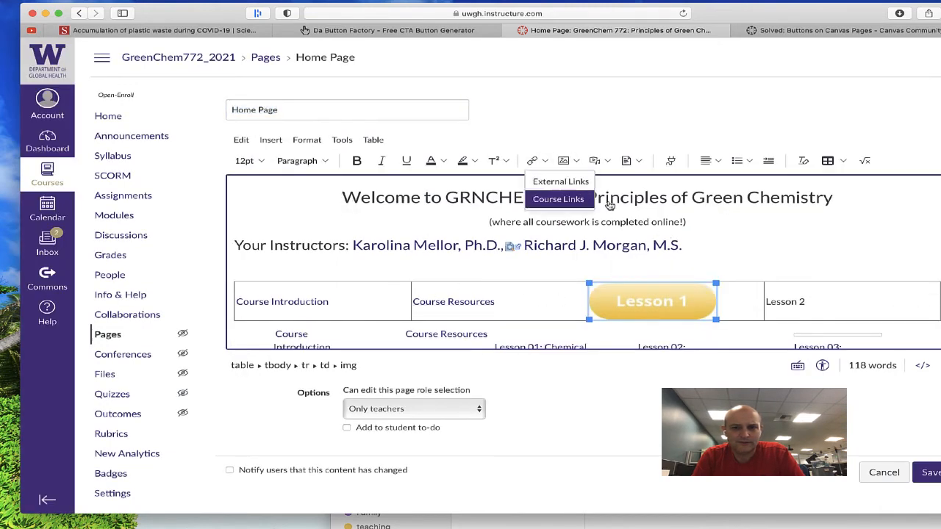
pyautogui.click(556, 198)
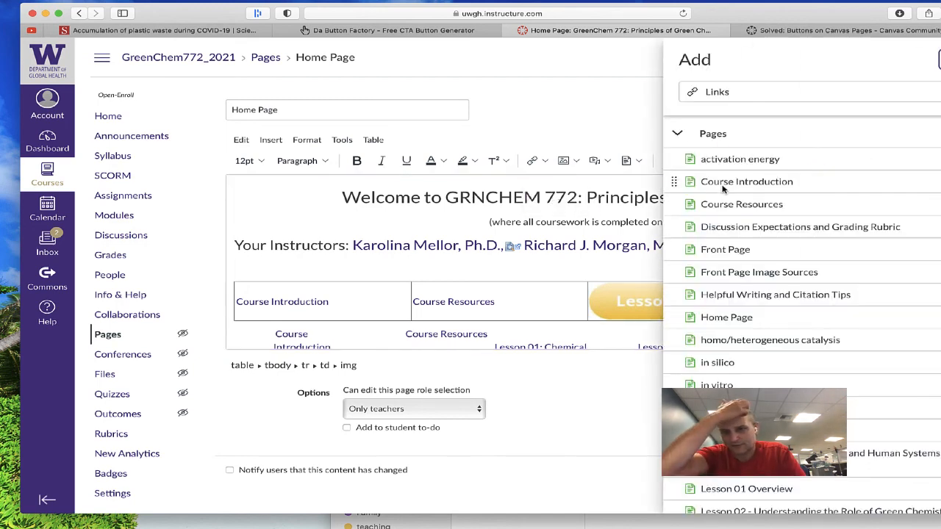
pyautogui.scroll(-5, 731, 355)
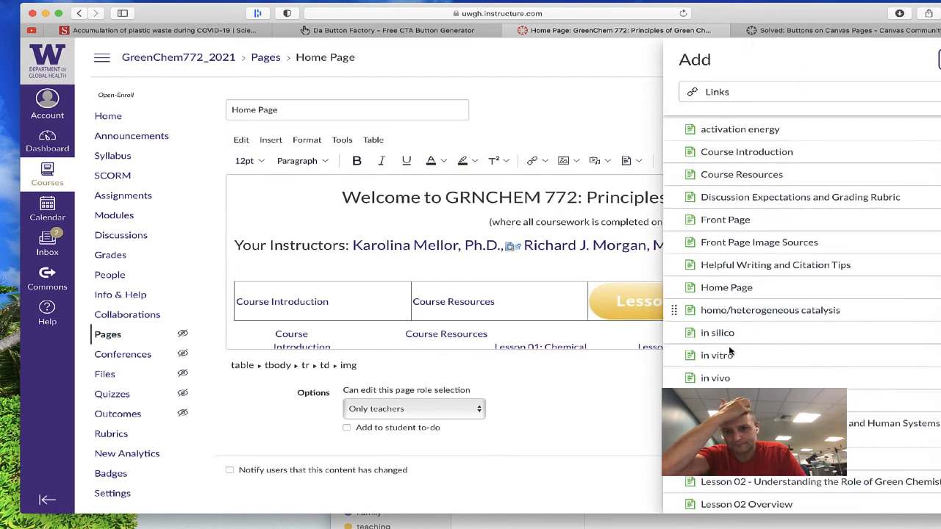
pyautogui.click(726, 297)
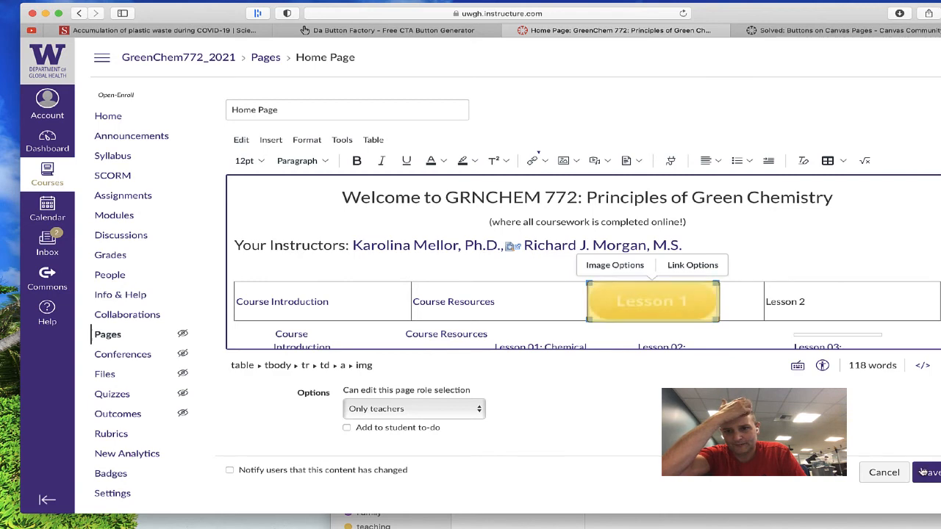
pyautogui.click(923, 473)
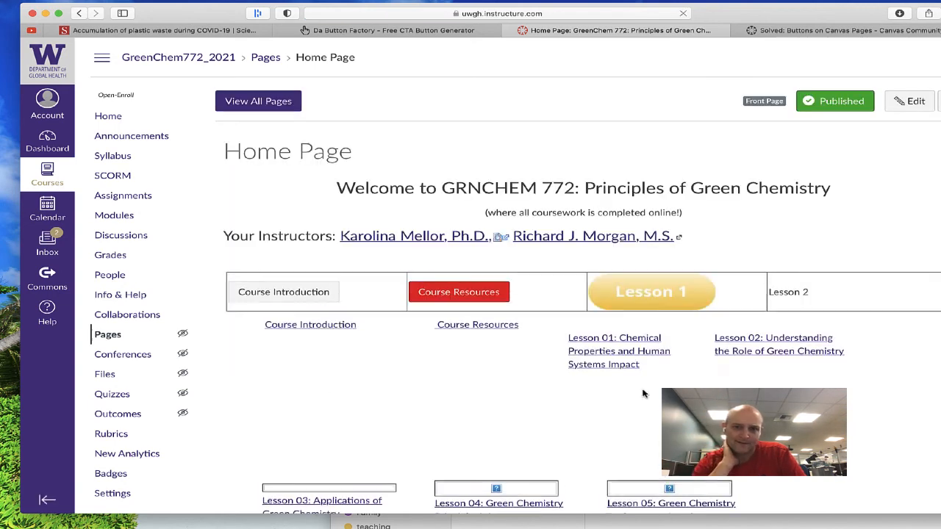
# Test the Lesson 1 button's link on the saved page and return to the course home page.
pyautogui.click(634, 296)
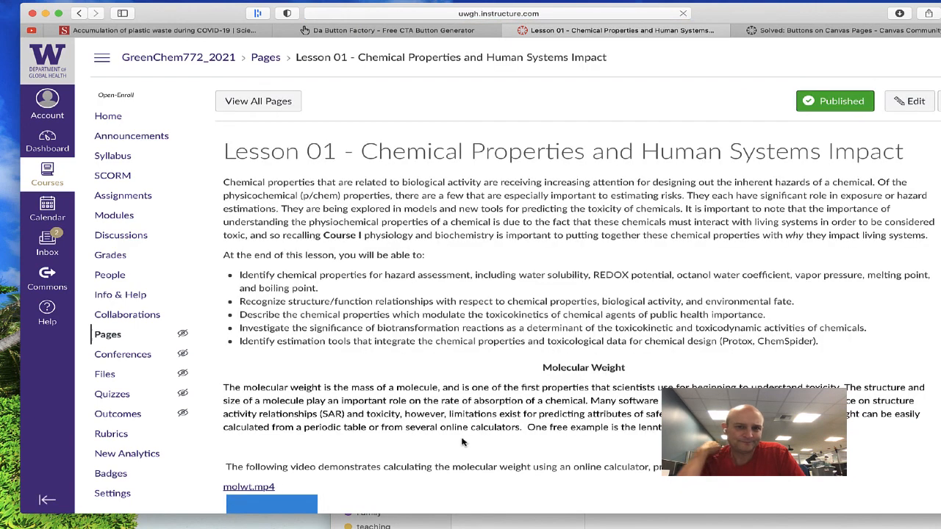
pyautogui.click(108, 116)
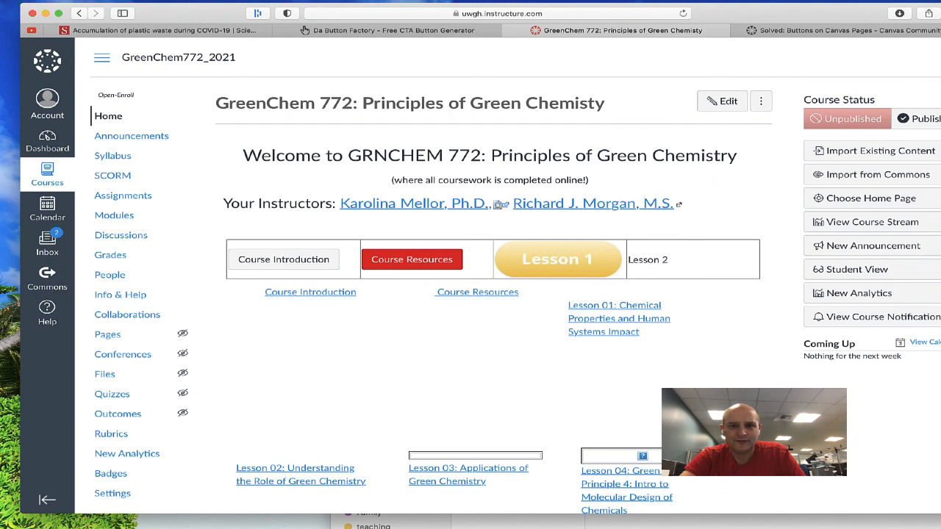
pyautogui.click(484, 0)
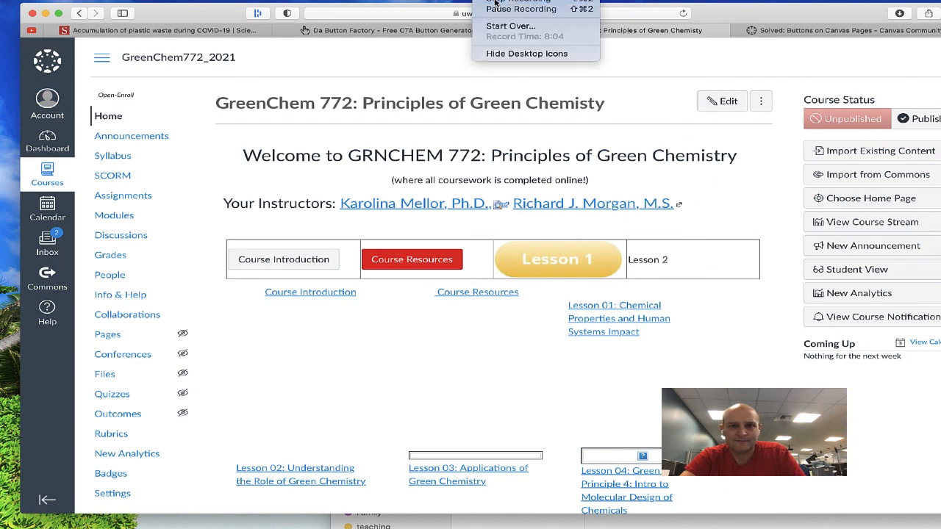